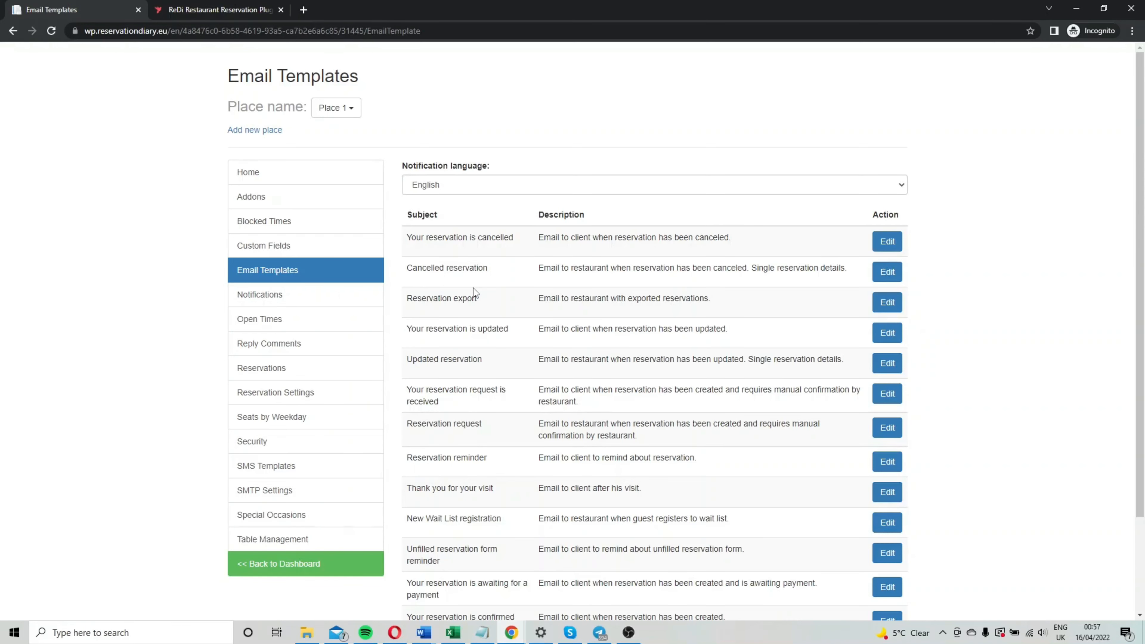
Look through the list of email templates and check the notification language choices
scroll(473, 293, down, 3)
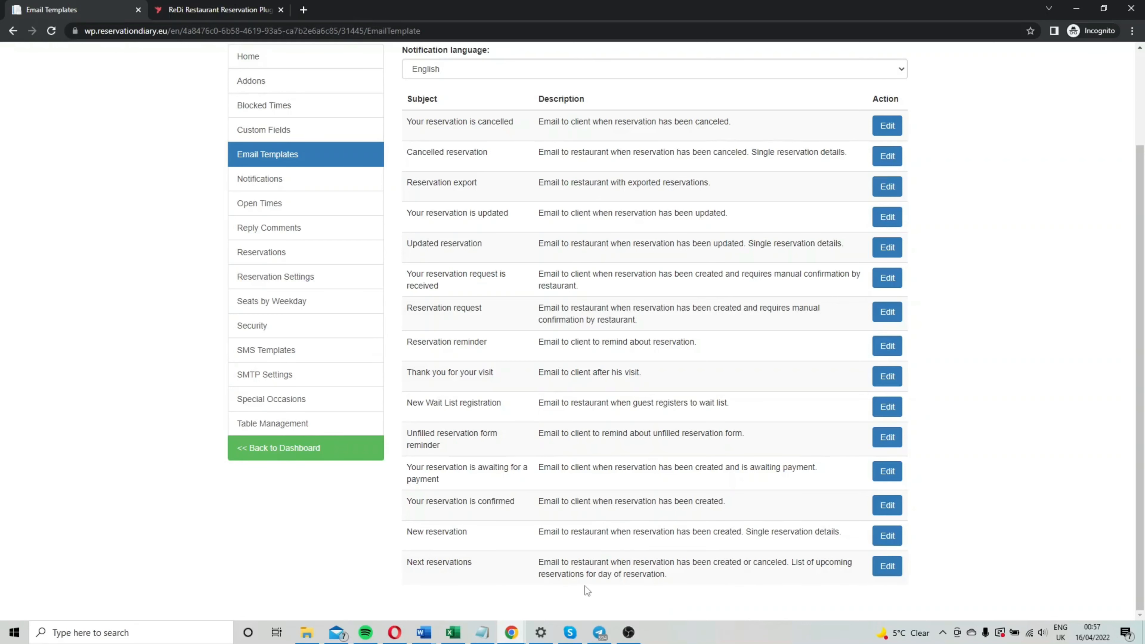
scroll(587, 588, up, 2)
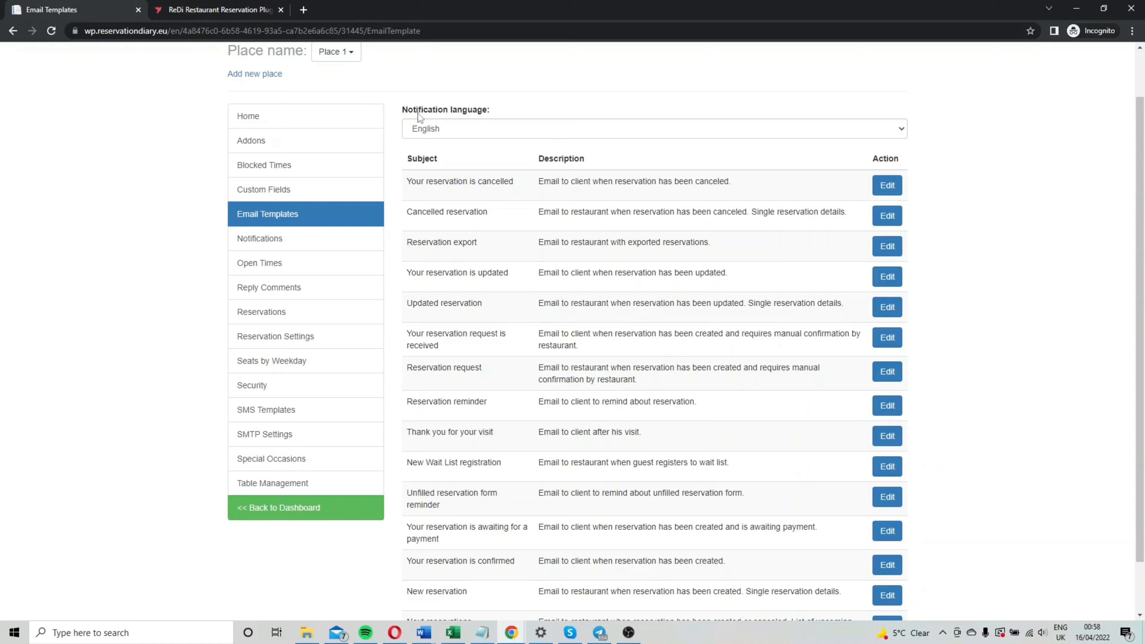
click(459, 132)
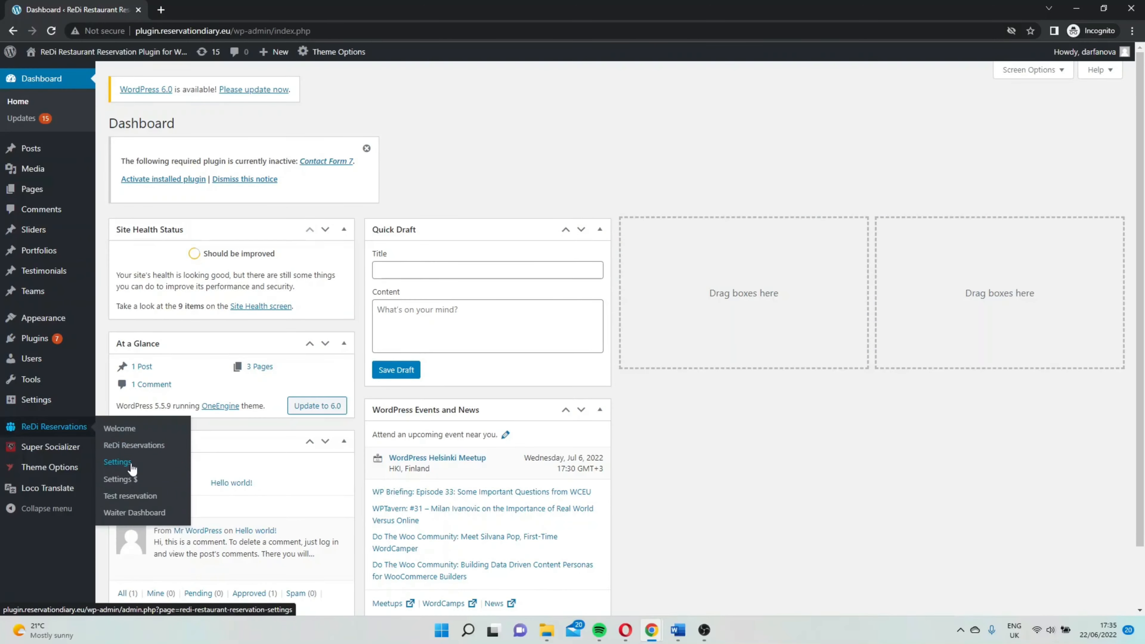
Open the ReDi Reservations plugin settings in the WordPress admin and look through the available options
click(118, 461)
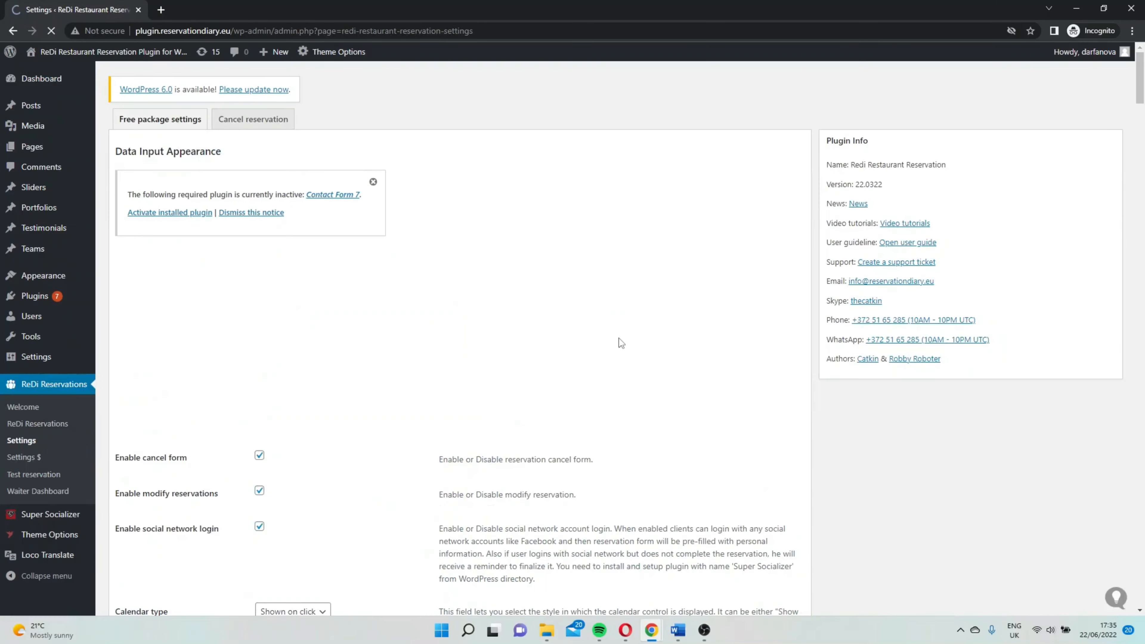
scroll(619, 338, down, 20)
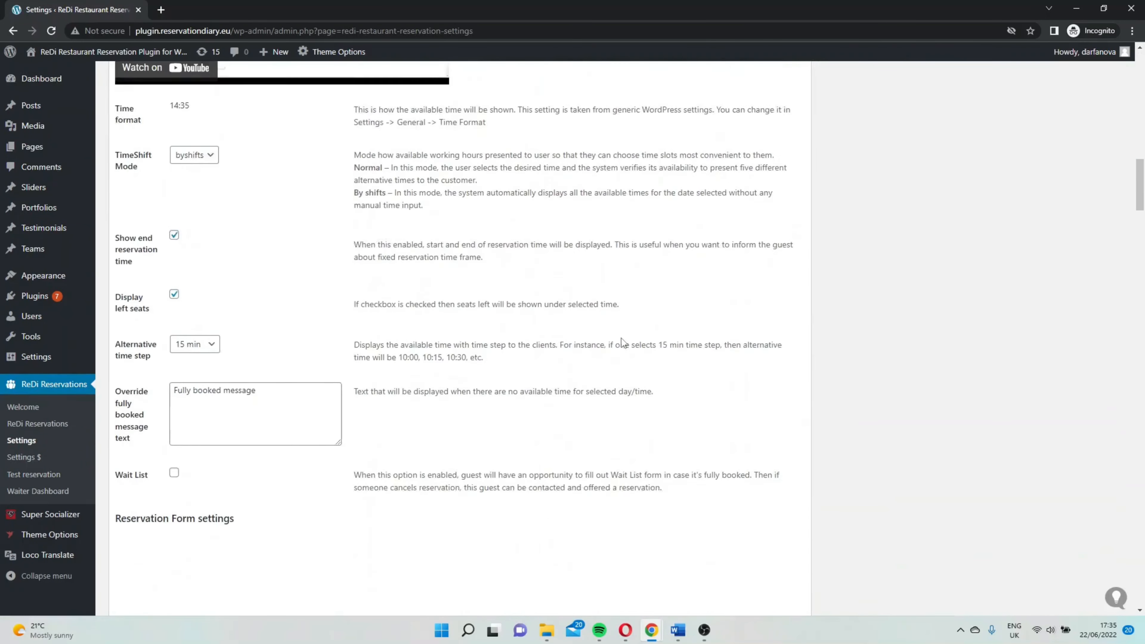
scroll(620, 338, down, 18)
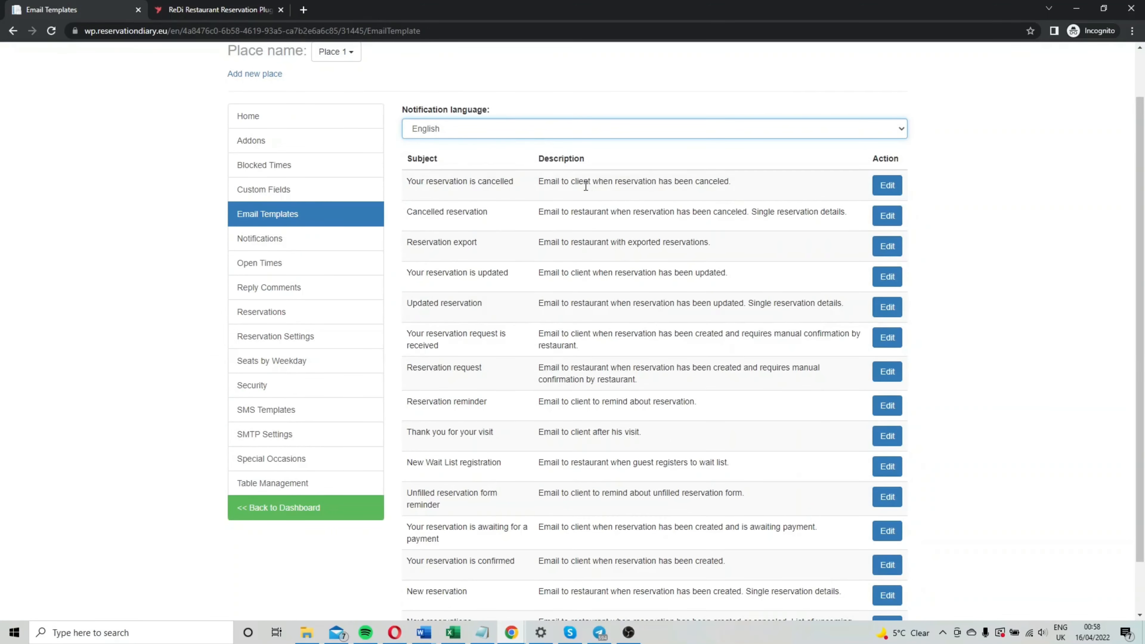
Open the "Your reservation is confirmed" email template for editing and look through its body
scroll(525, 310, down, 1)
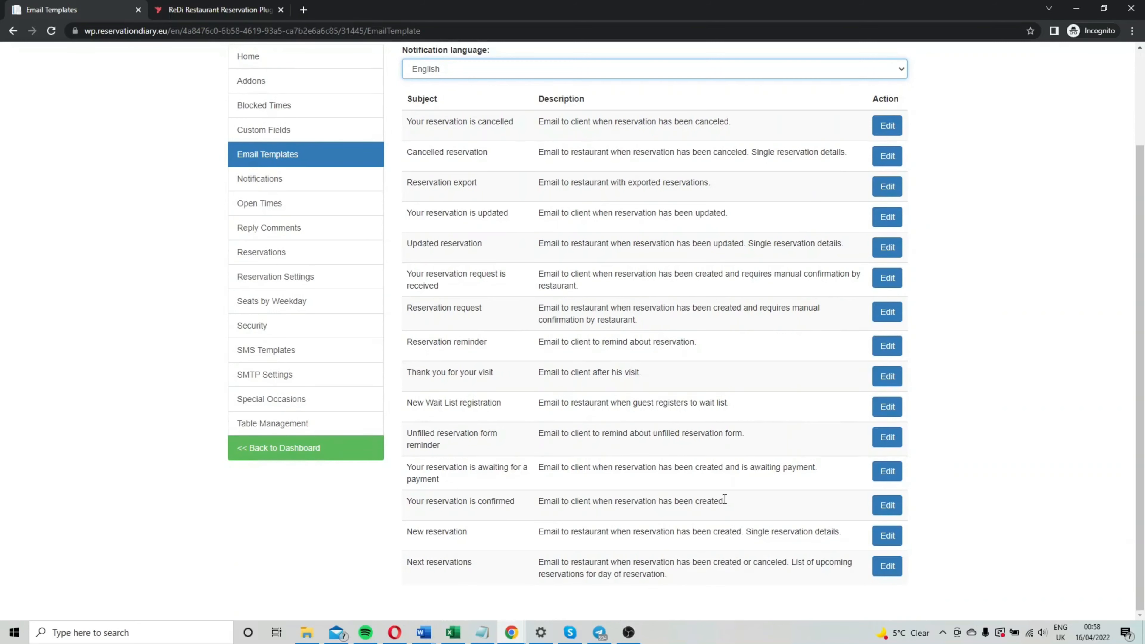
click(876, 505)
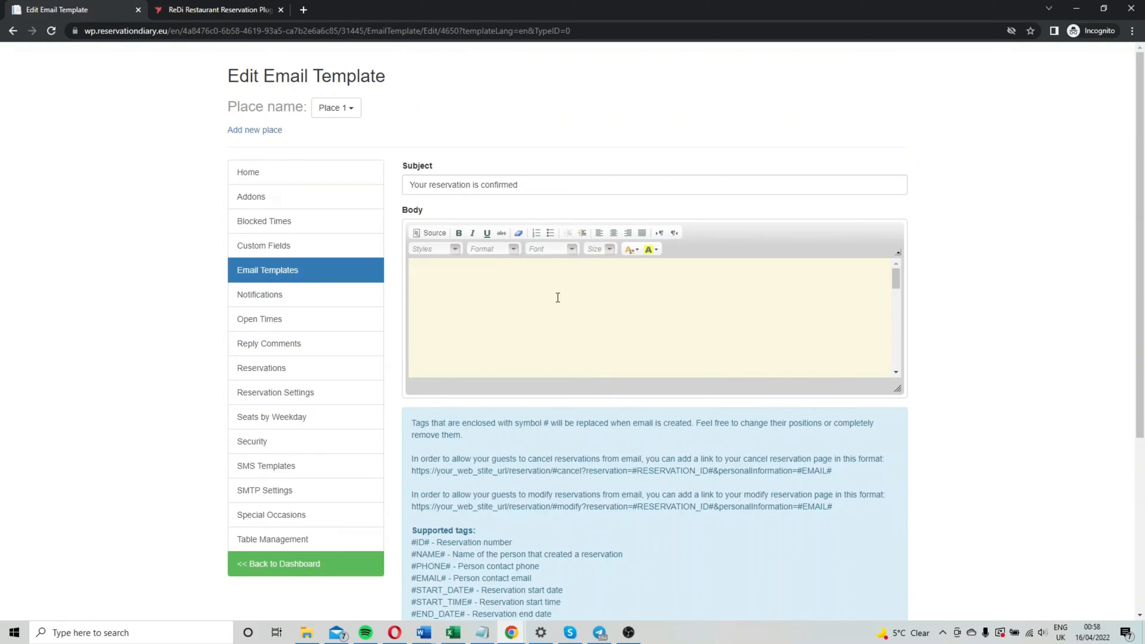
scroll(556, 279, down, 4)
scroll(558, 282, up, 4)
scroll(591, 288, down, 10)
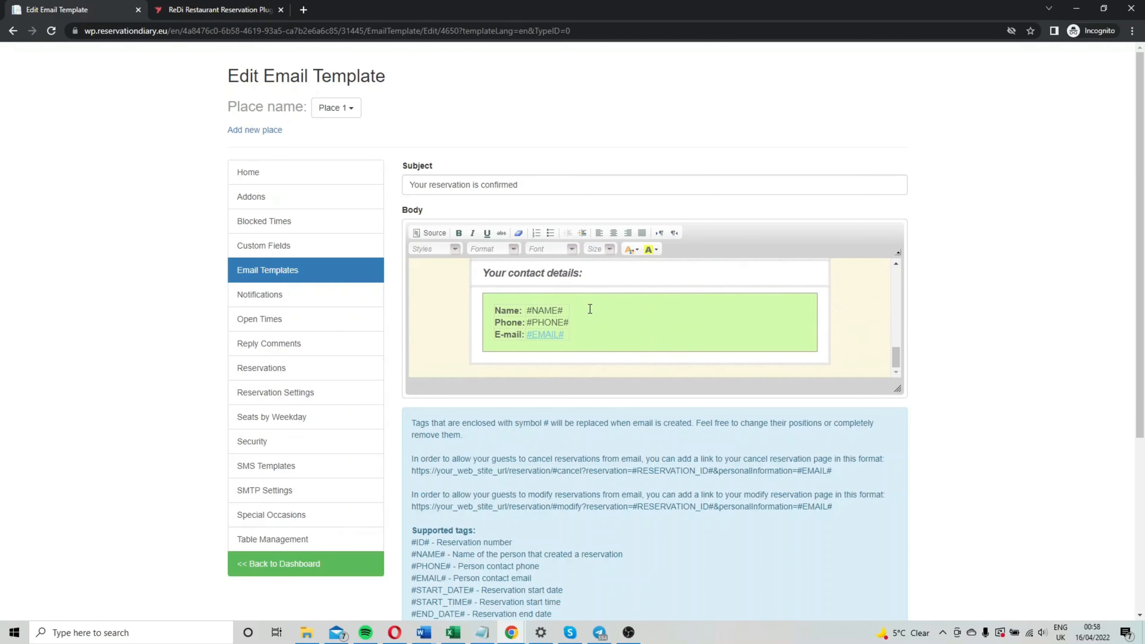
Colour the "Reservation confirmed!" heading in the template body red
scroll(590, 309, up, 7)
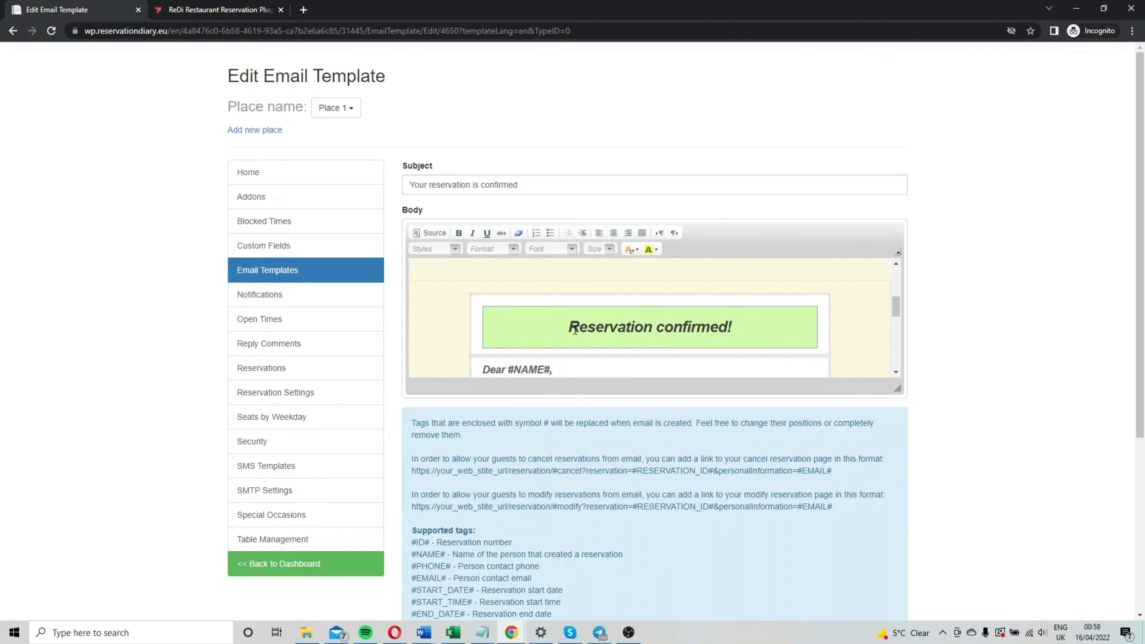
drag(570, 327, 732, 327)
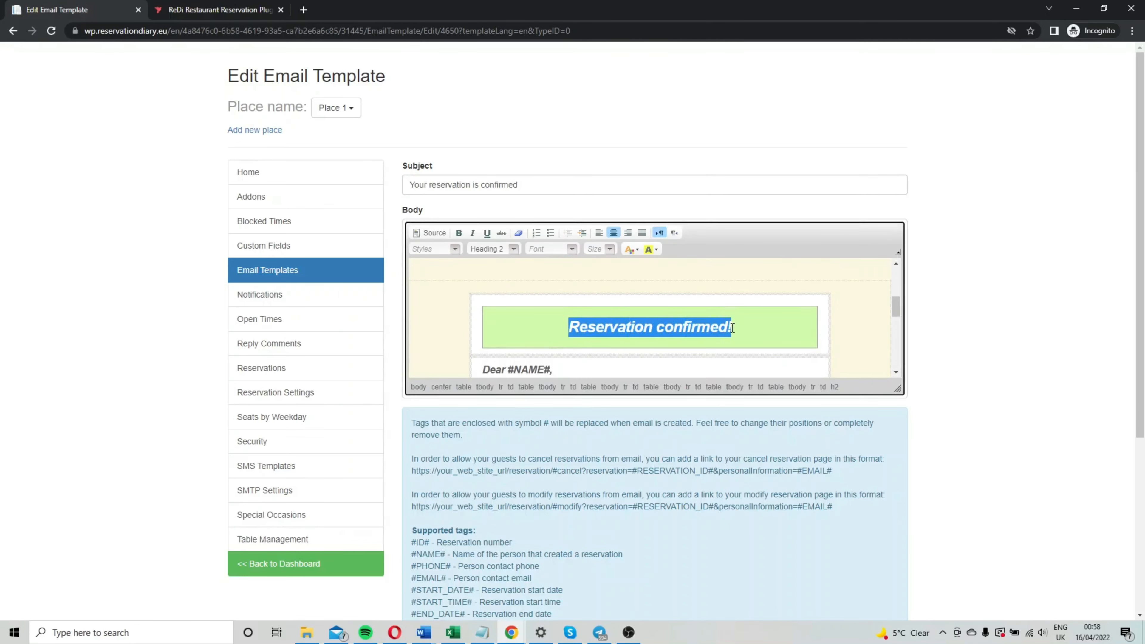
click(630, 250)
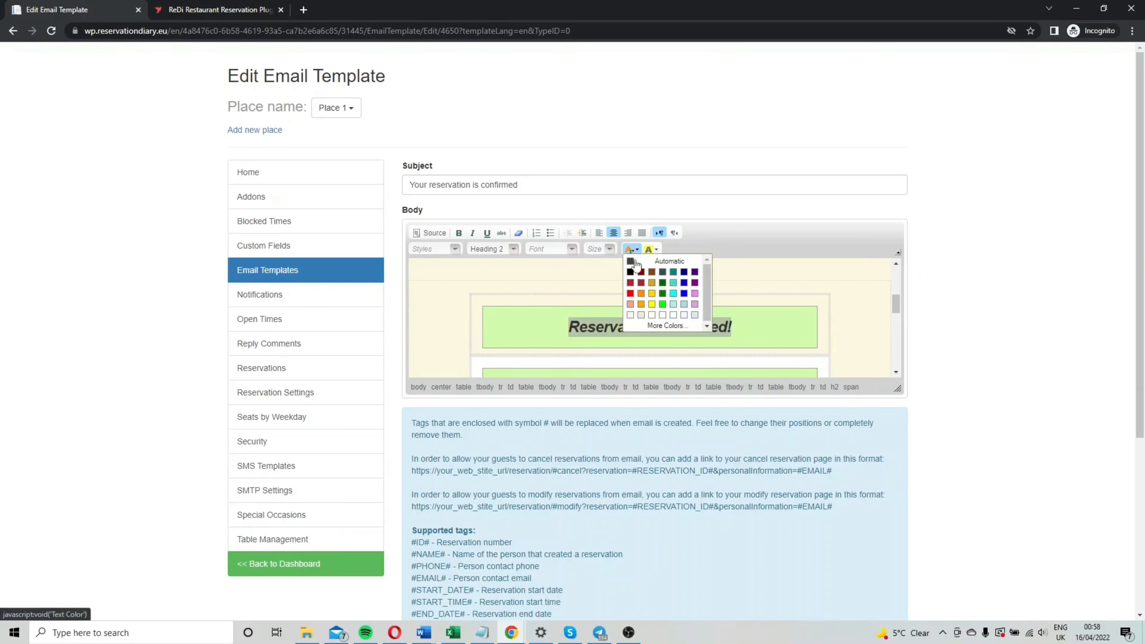
click(631, 295)
click(753, 317)
Remove the #END_TIME# tag and its preceding dash from the Time row of the reservation details
scroll(550, 301, down, 5)
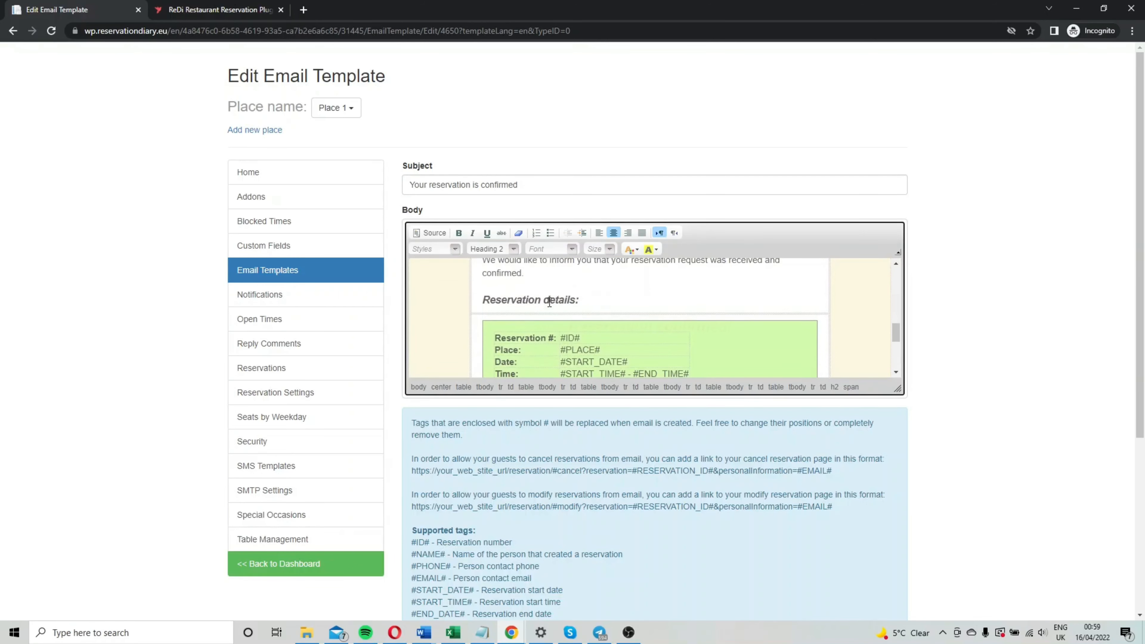
click(524, 279)
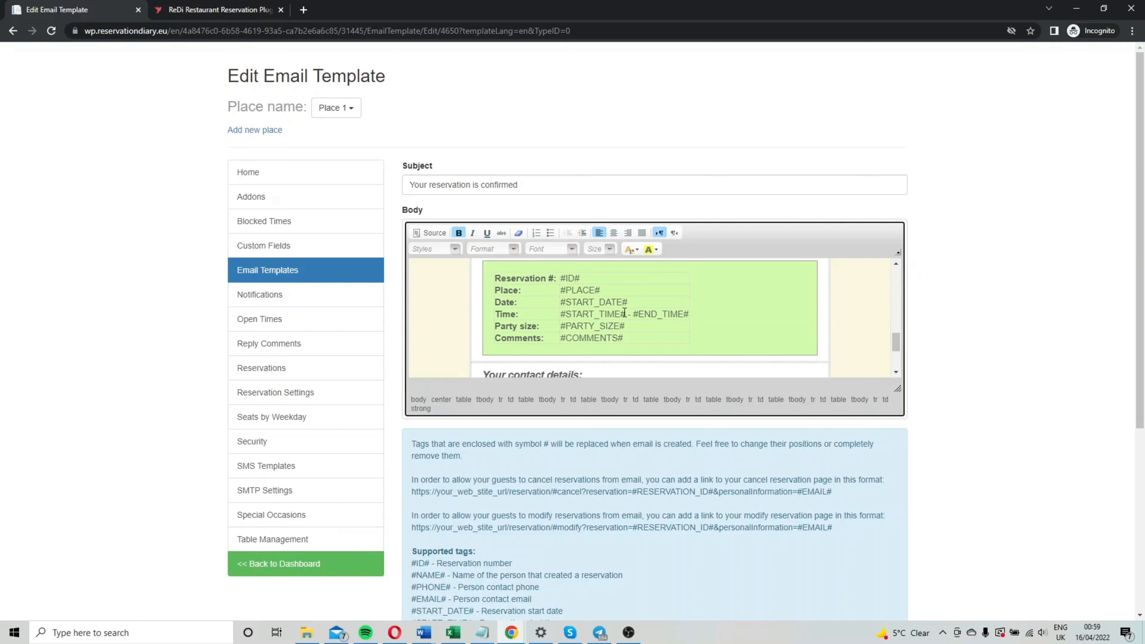
drag(633, 314, 685, 315)
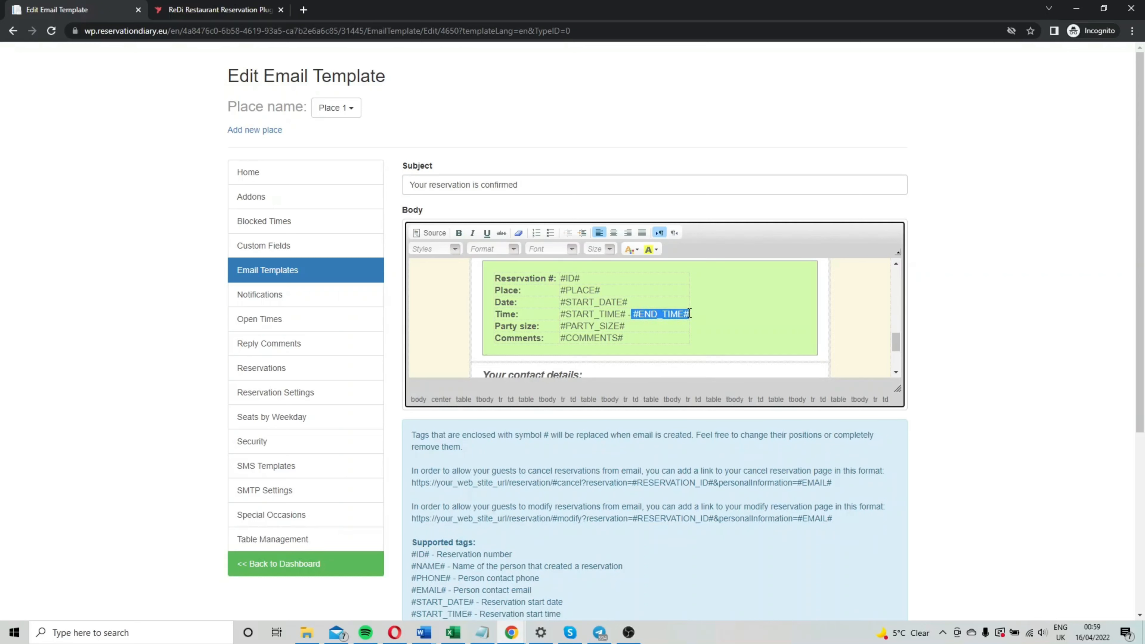
key(Delete)
key(BackSpace)
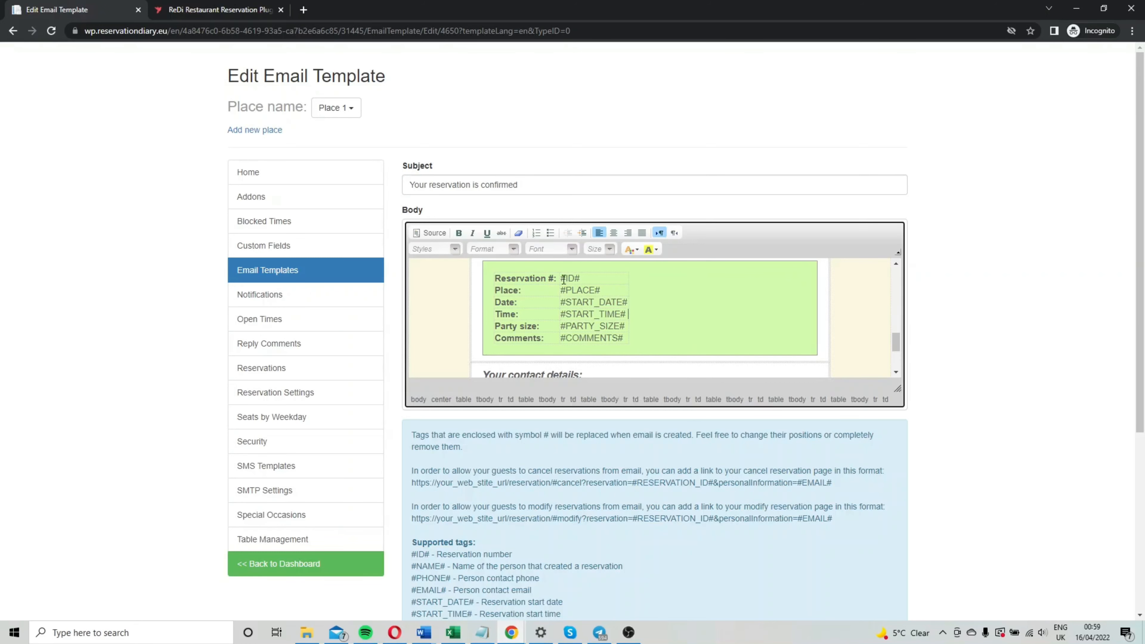
Review the supported tags and the cancel and modify link formats listed below the template body
scroll(562, 297, down, 3)
scroll(568, 319, down, 2)
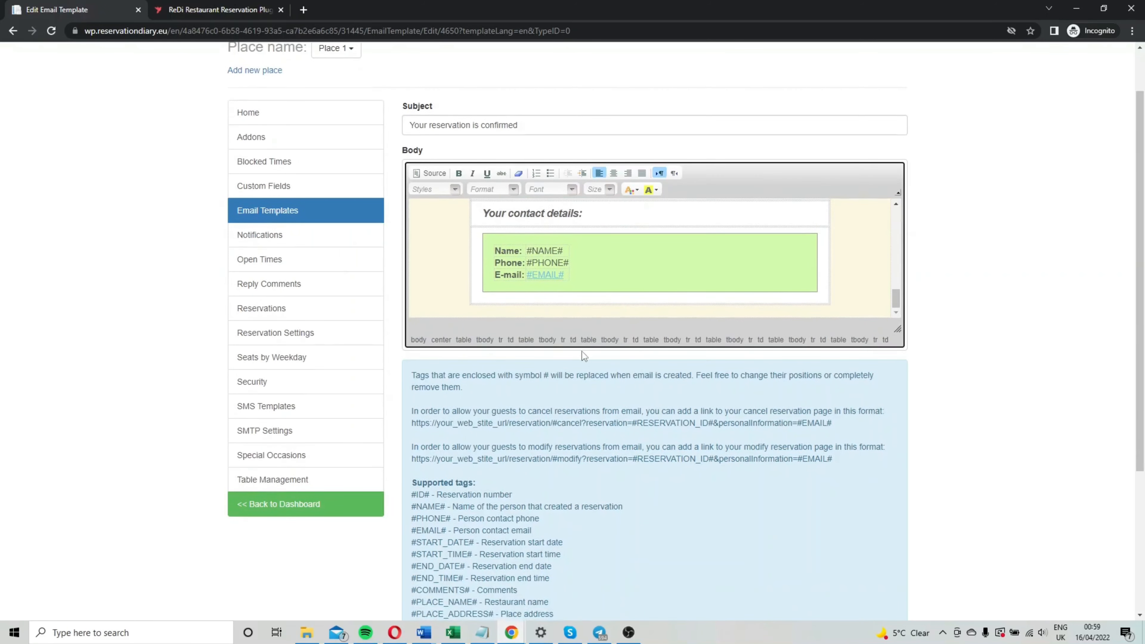
scroll(494, 360, down, 2)
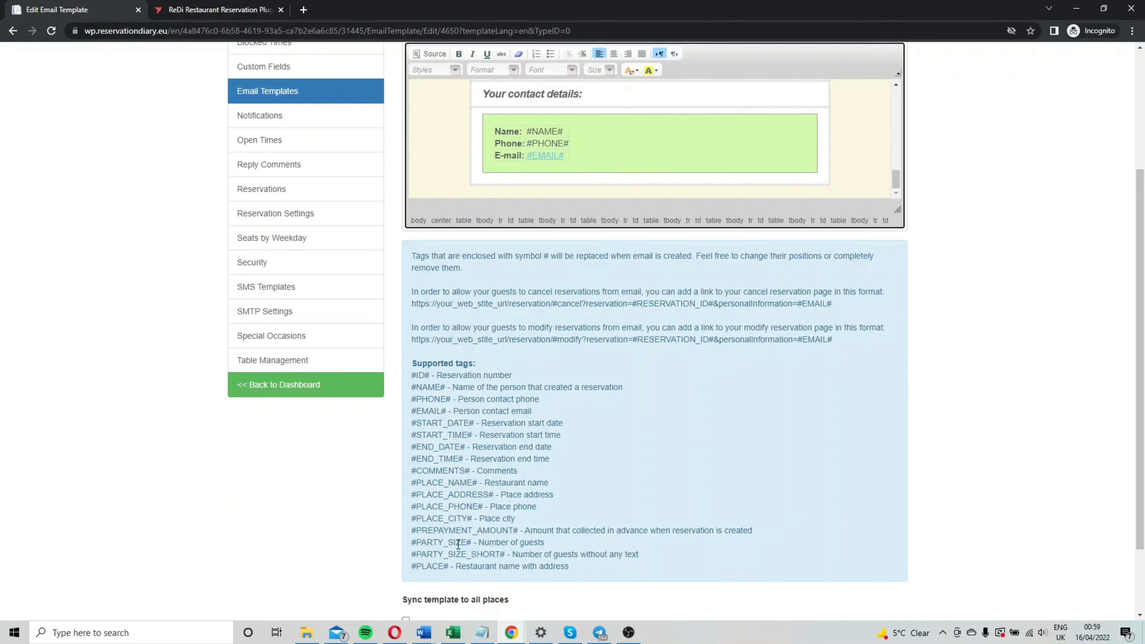
scroll(442, 322, up, 1)
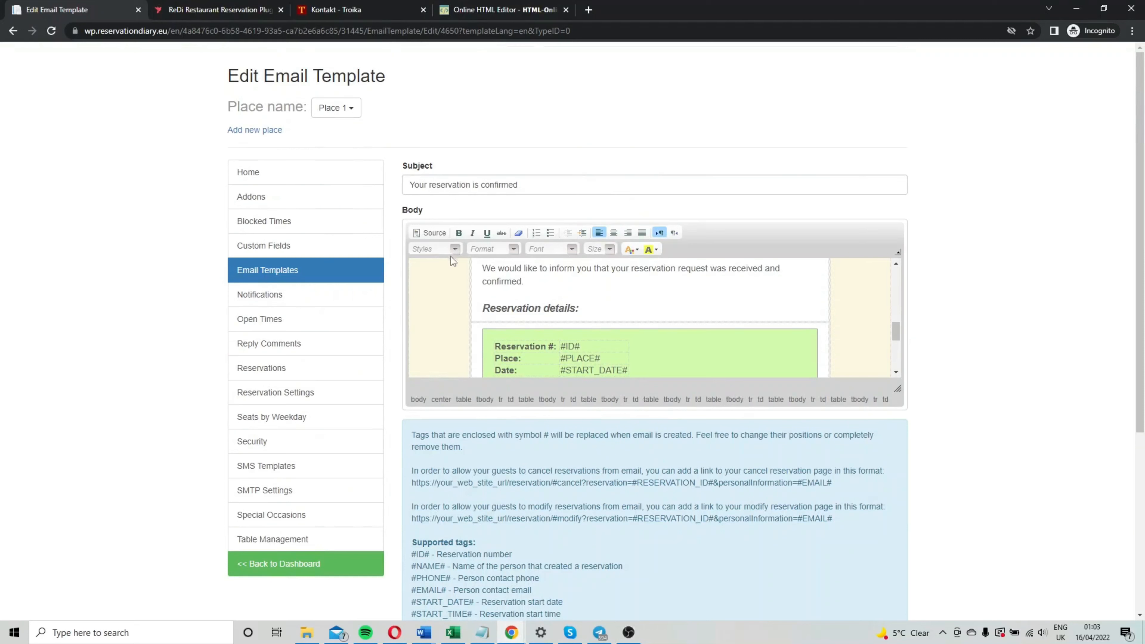
Display the template body's HTML source and copy all of its code
click(430, 233)
scroll(614, 298, down, 15)
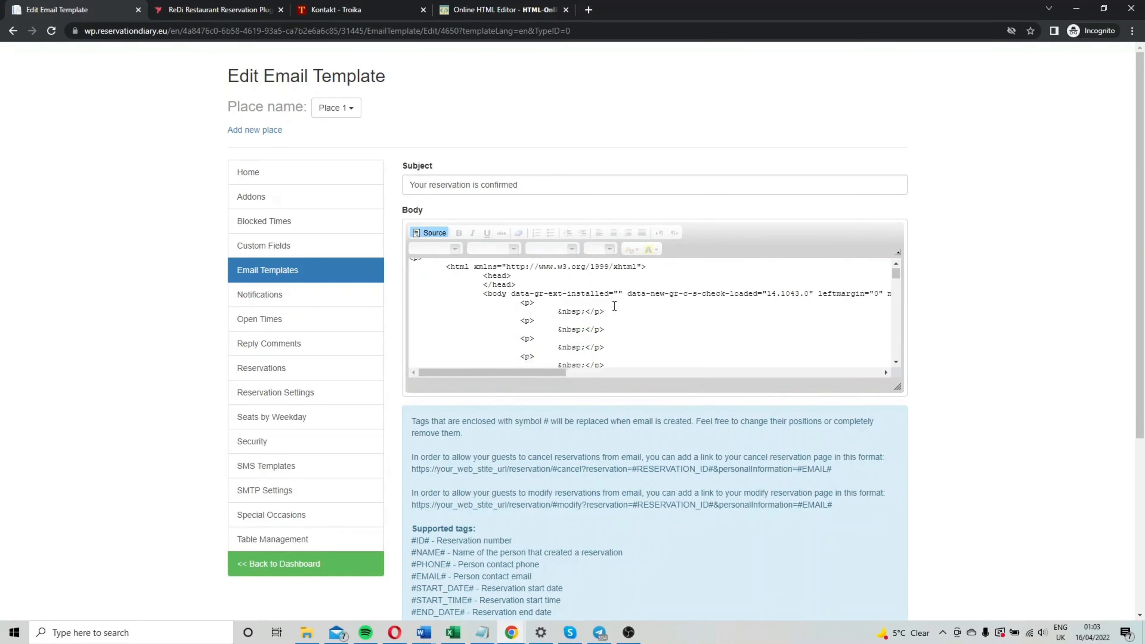
click(489, 363)
drag(490, 363, 406, 263)
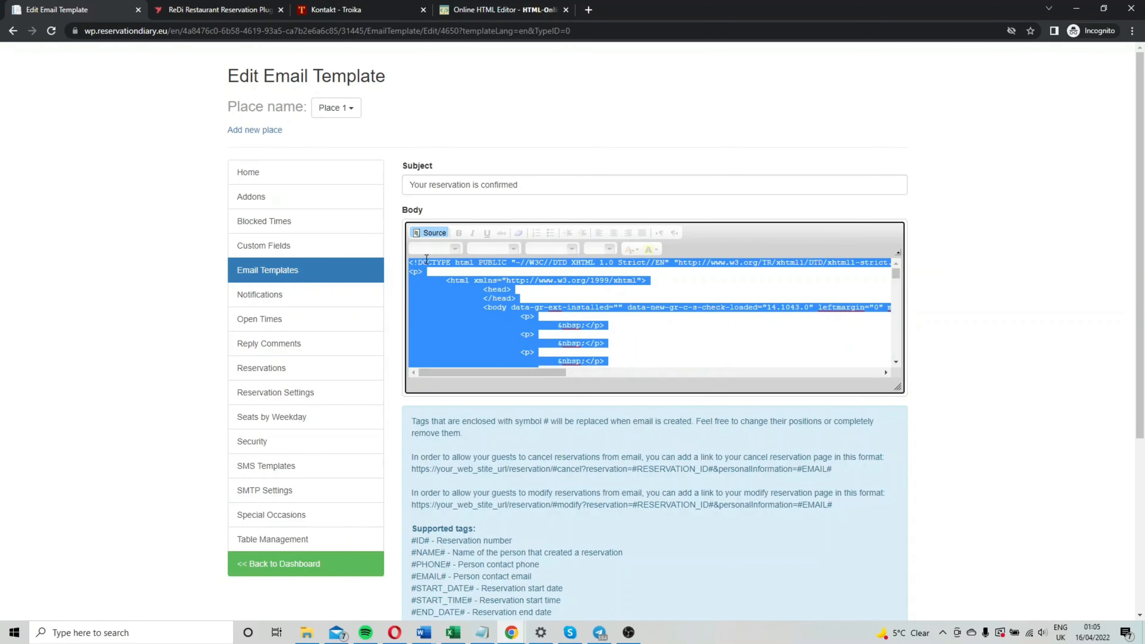
Switch to the Online HTML Editor and replace its demo source code with the copied template code
click(469, 9)
click(865, 174)
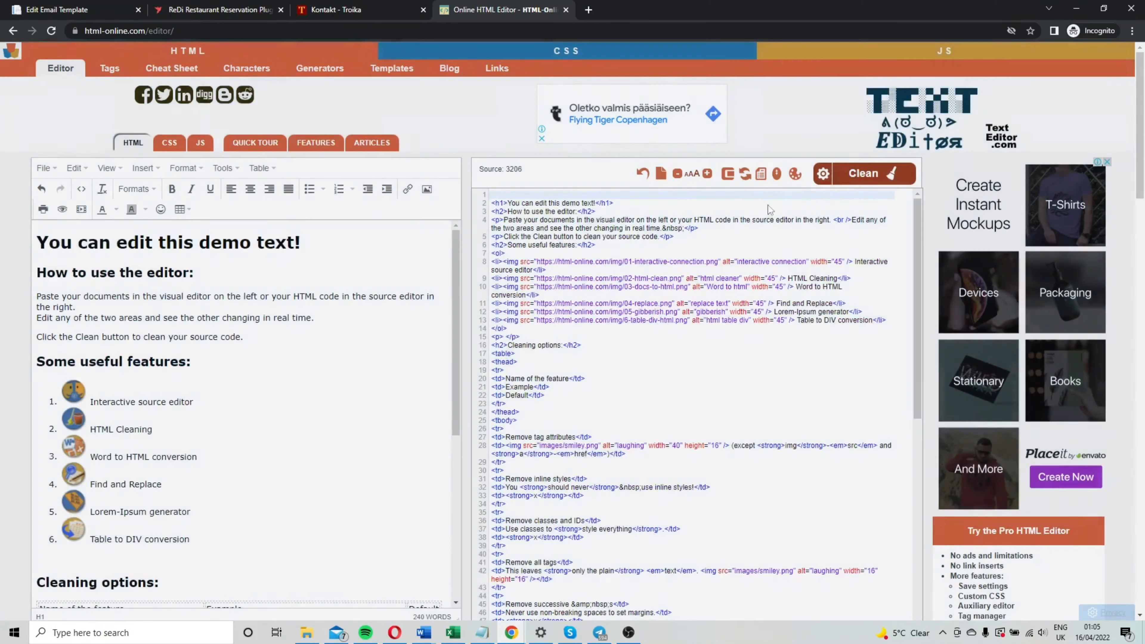
drag(499, 190, 727, 641)
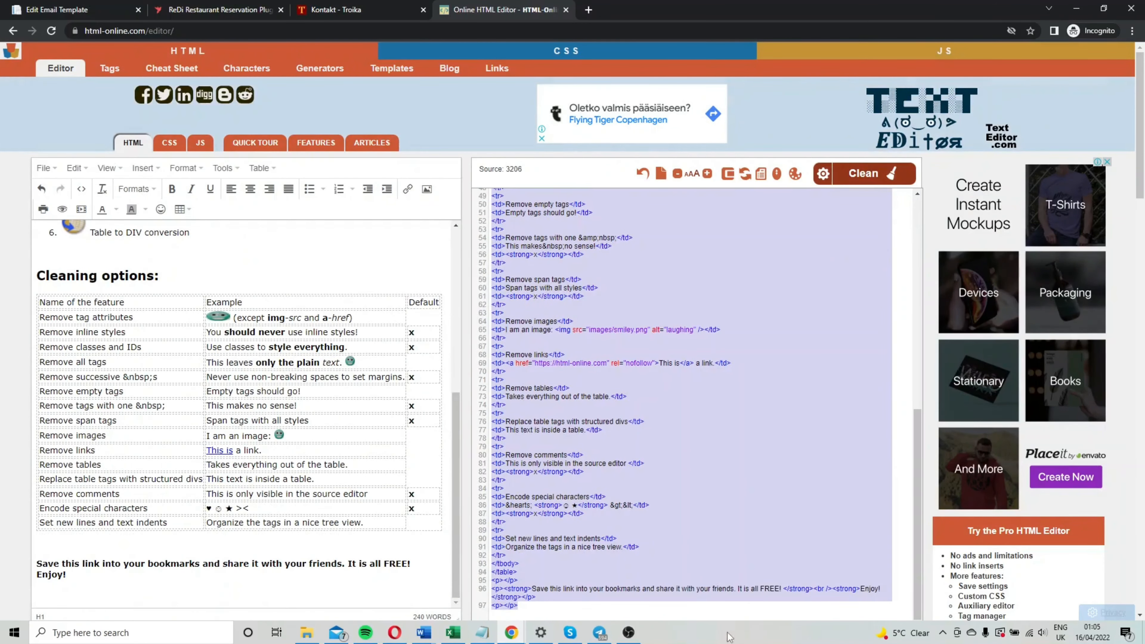
key(Delete)
key(ctrl+v)
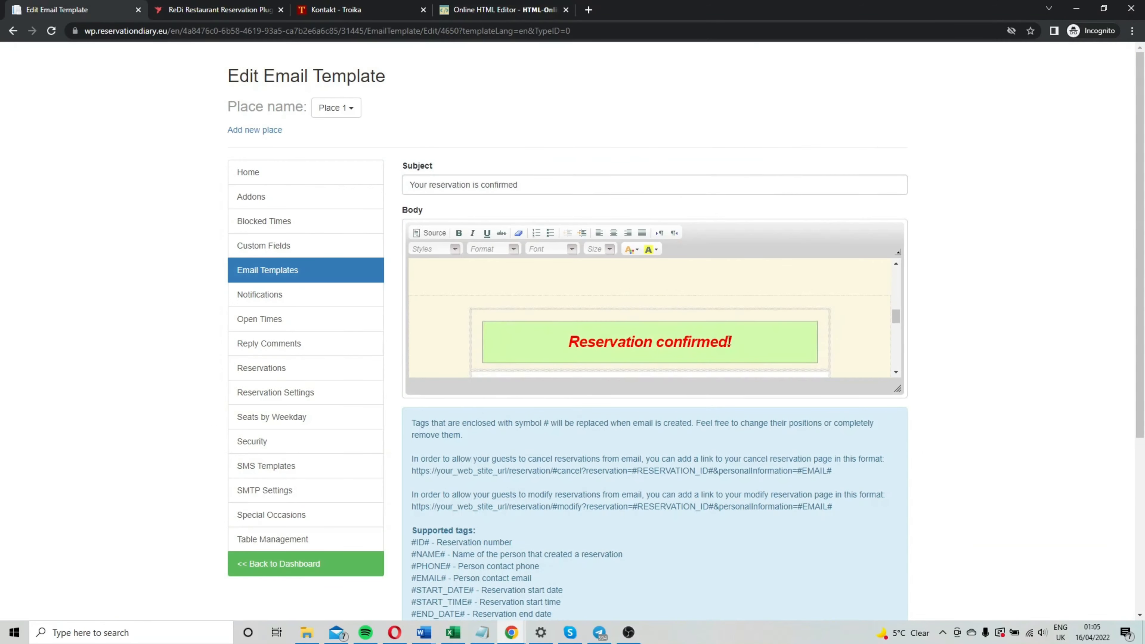
Add an empty line above the "Reservation confirmed!" heading in the email template and paste the Troika logo image there
click(568, 340)
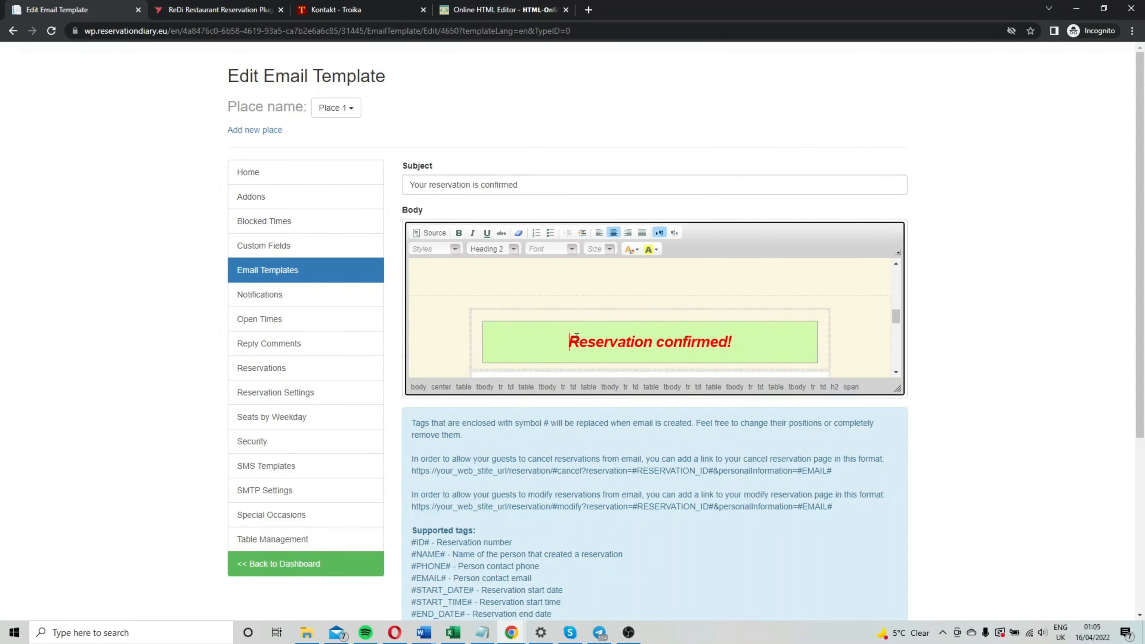
key(Return)
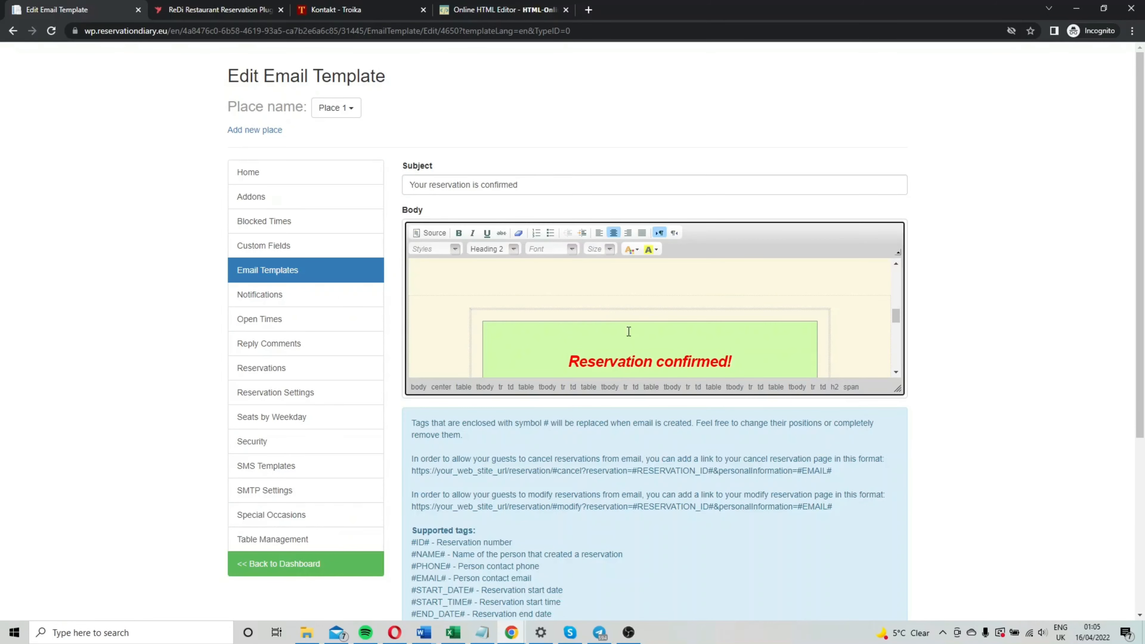
click(660, 337)
key(ctrl+v)
scroll(777, 312, down, 4)
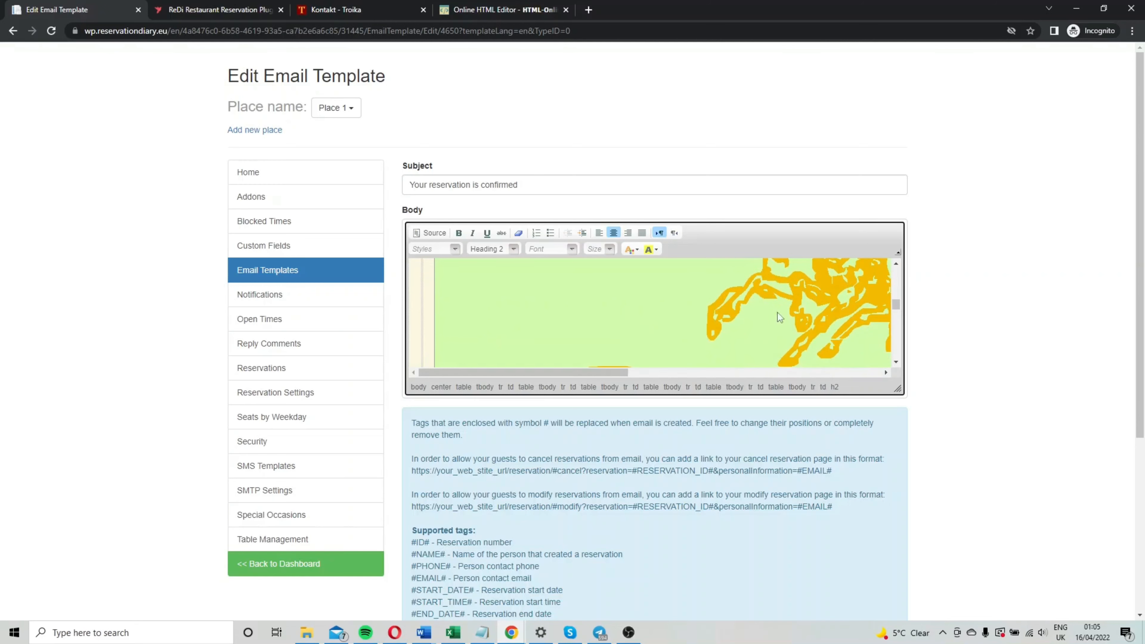
scroll(664, 317, down, 3)
Set the pasted Troika logo's width to 300 in its image properties and check it in the template body
click(664, 312)
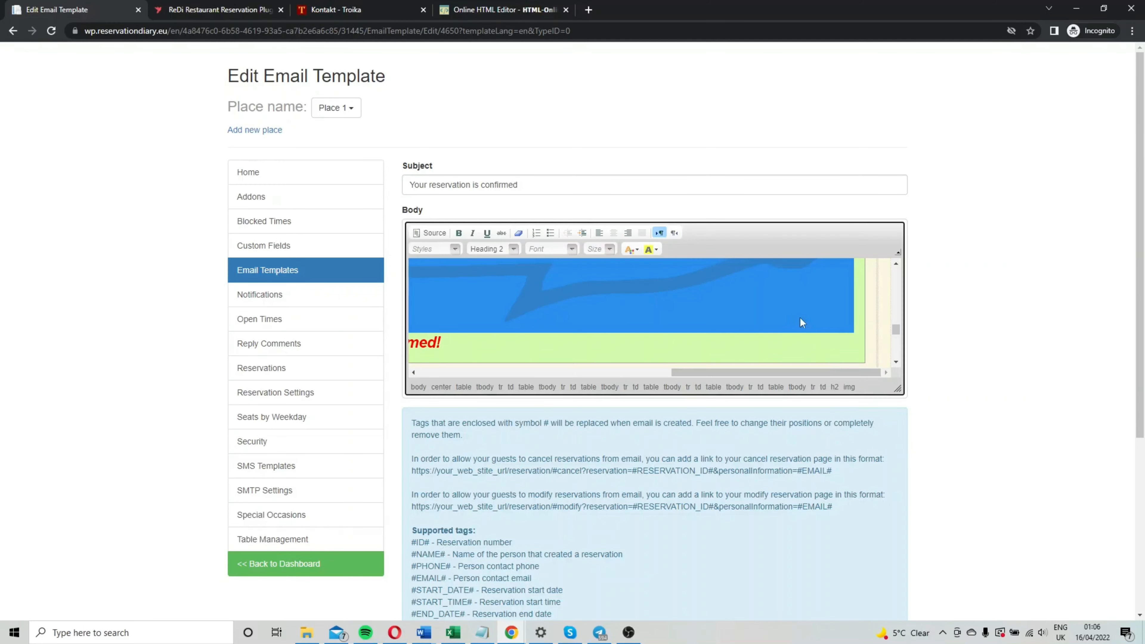
right_click(813, 319)
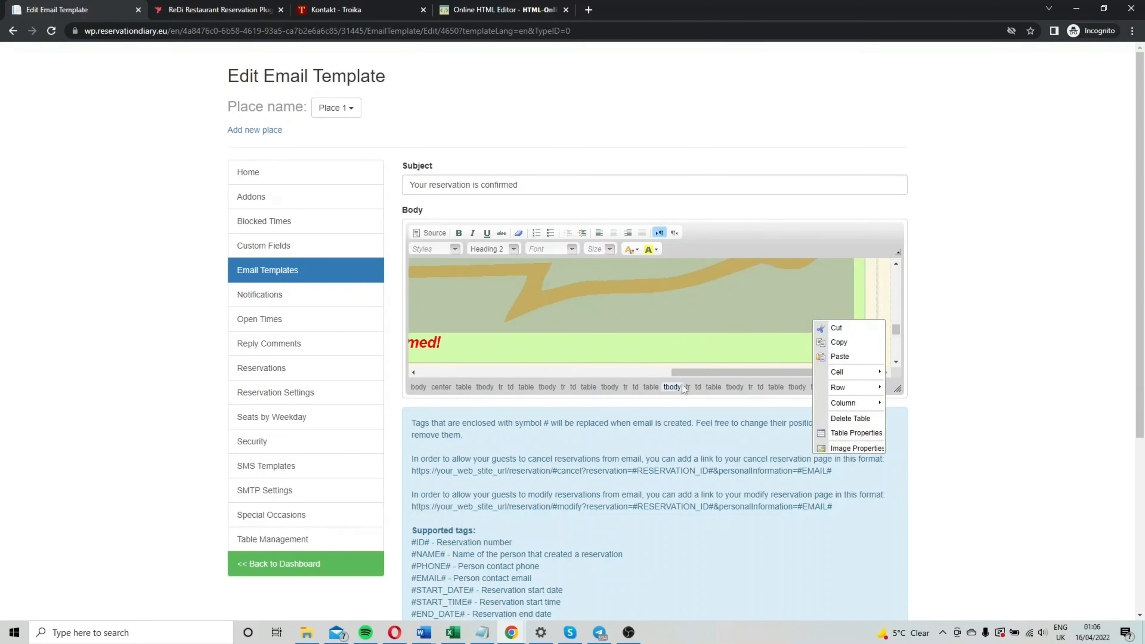
drag(699, 370, 407, 334)
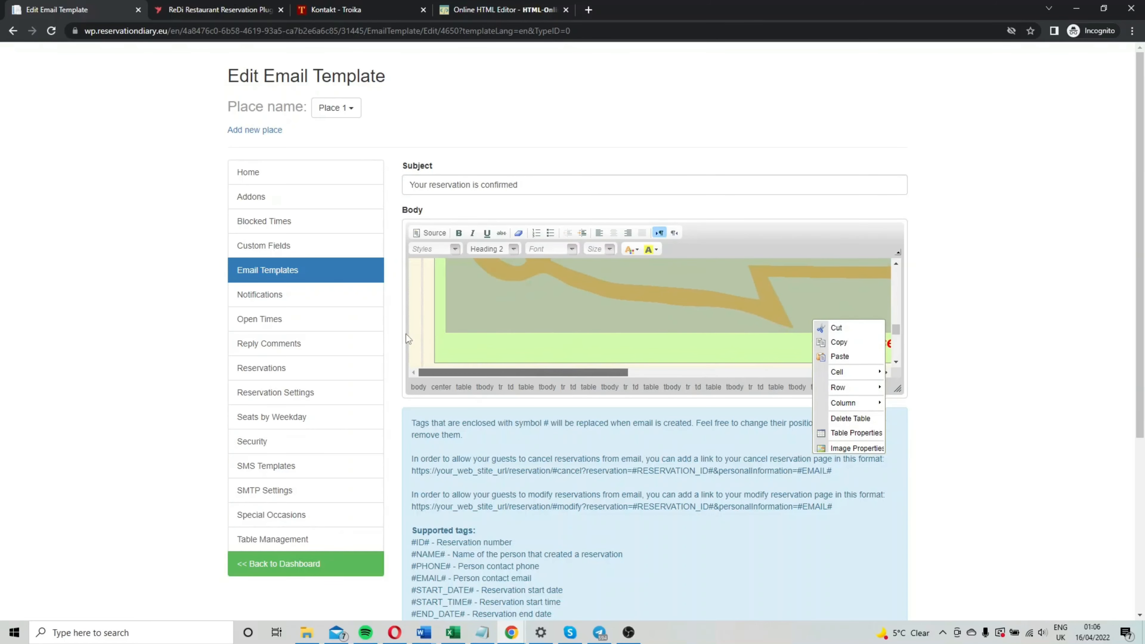
double_click(507, 284)
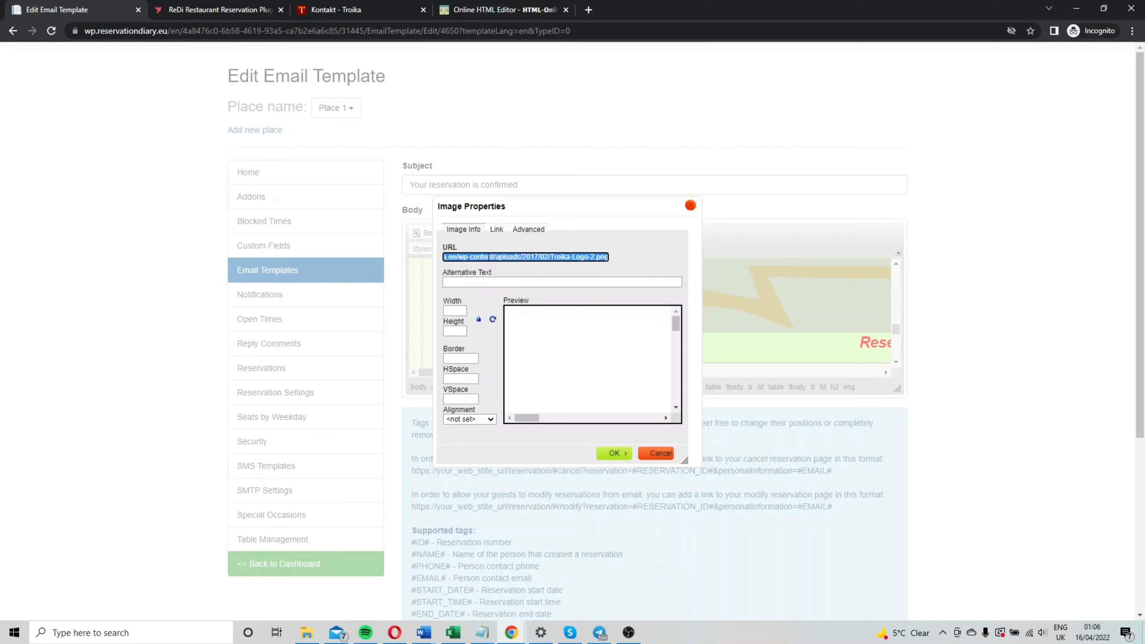
click(514, 238)
click(459, 311)
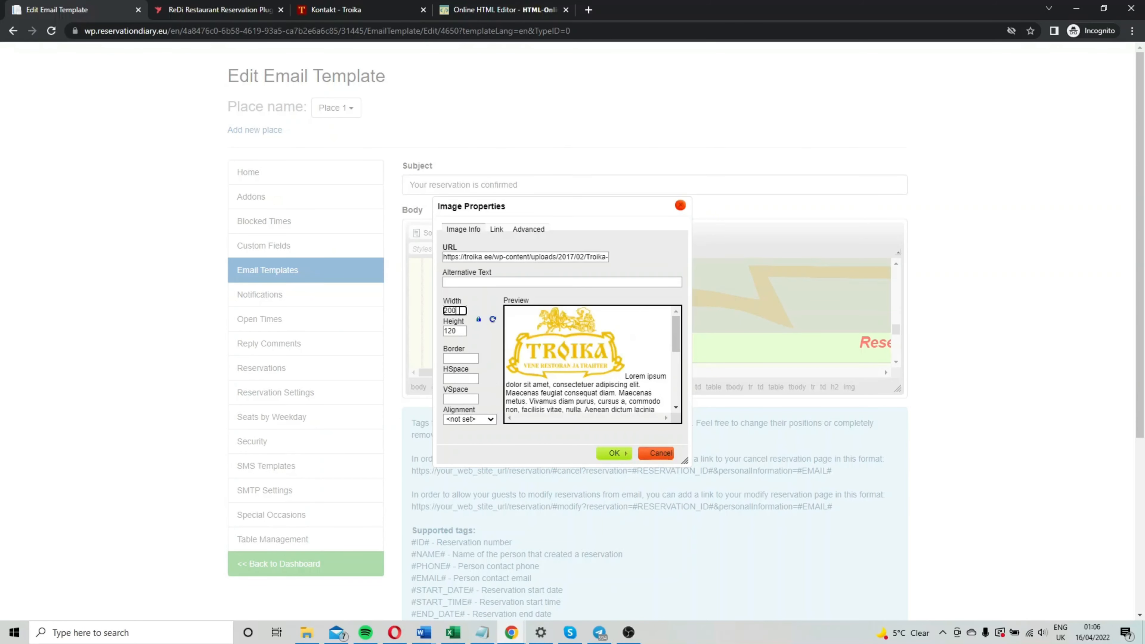
click(456, 331)
double_click(454, 311)
text(300)
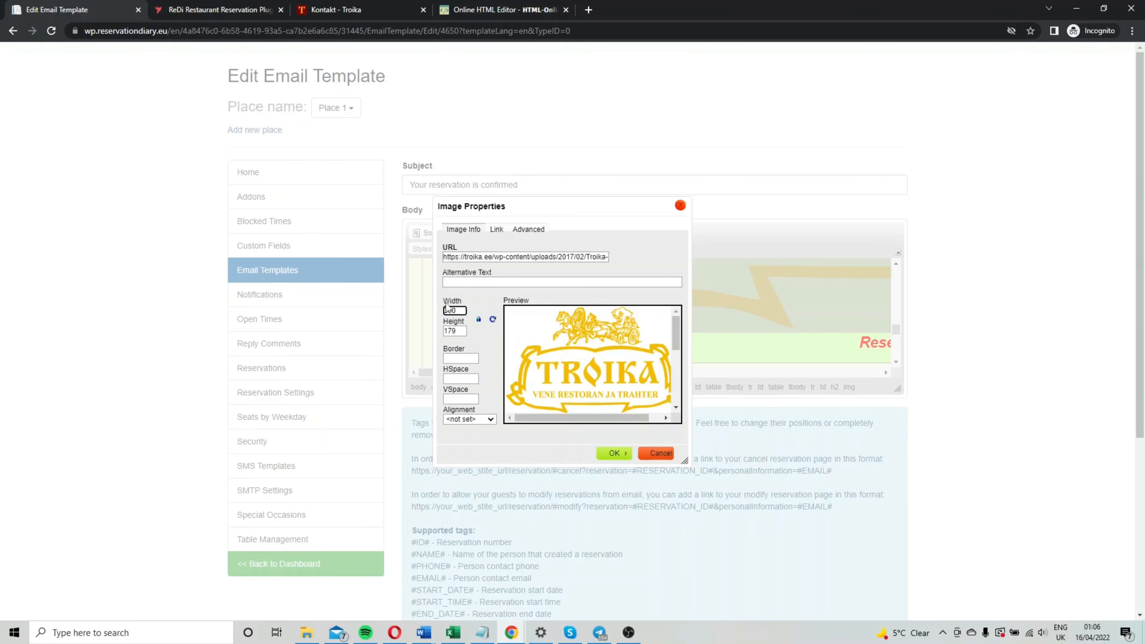
click(616, 455)
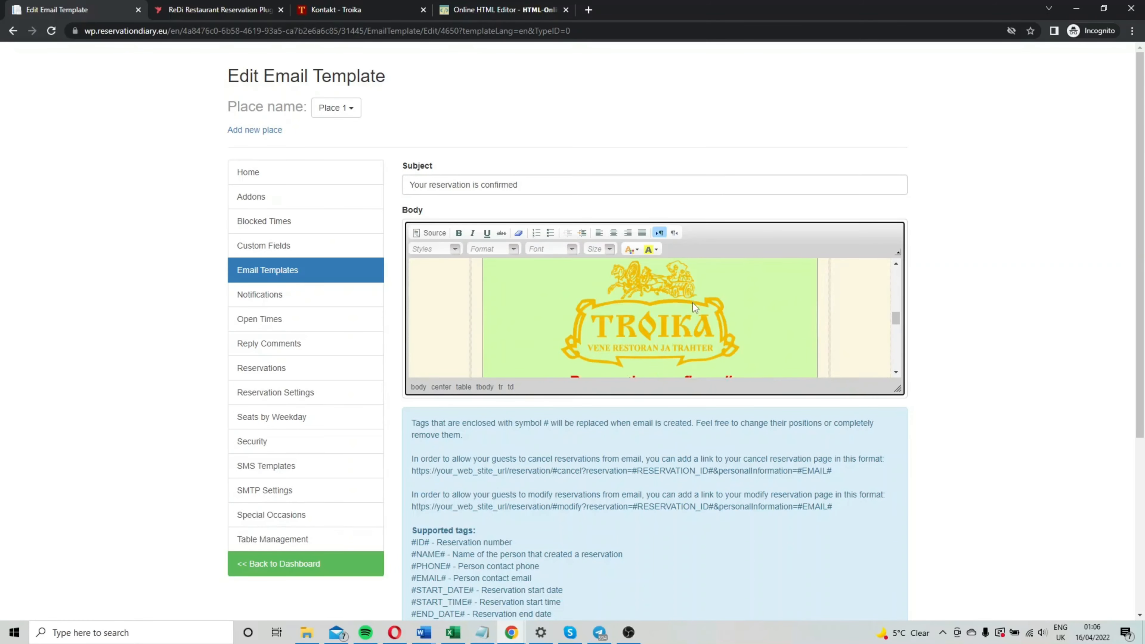
scroll(686, 294, down, 3)
scroll(710, 329, up, 3)
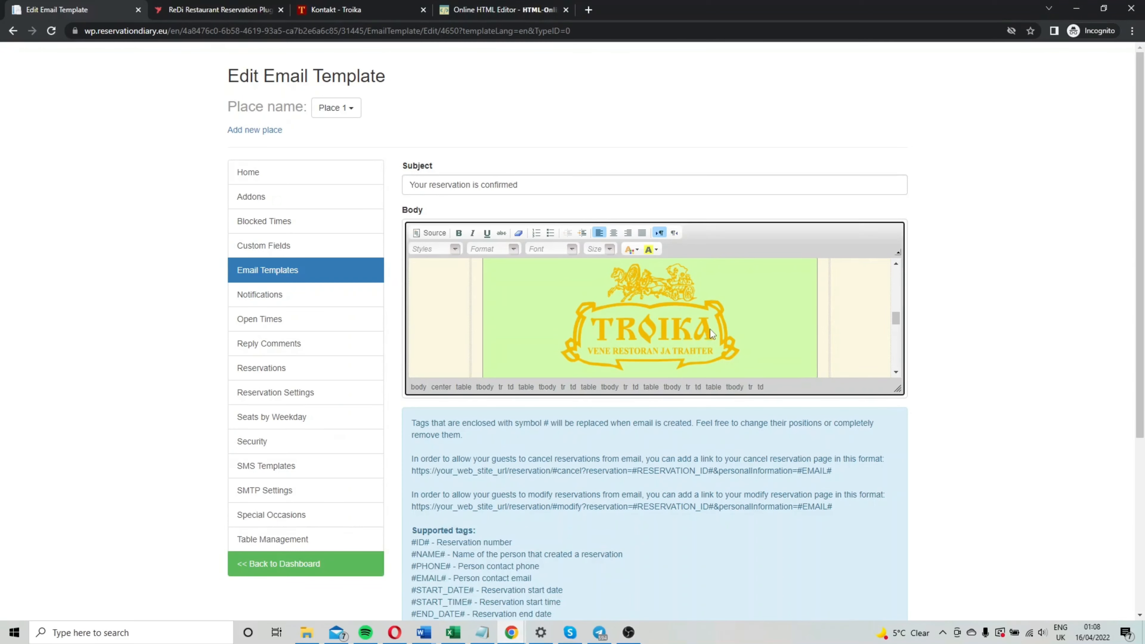
Examine the "Sync template to all places" option below the supported tags and open the list of places
scroll(710, 329, down, 3)
scroll(605, 490, down, 5)
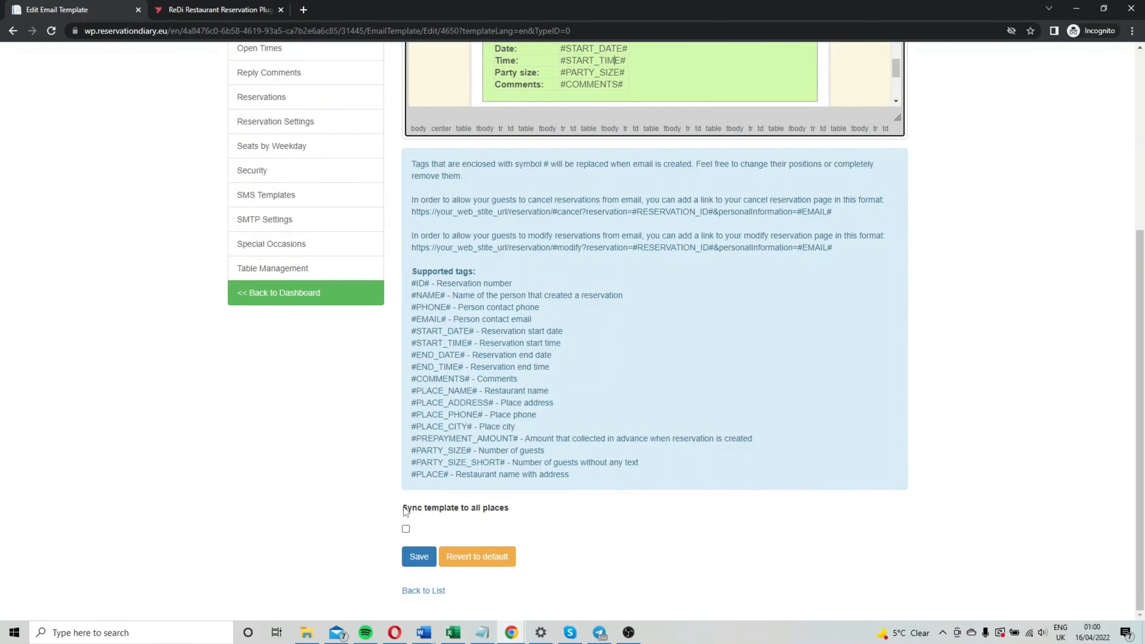
drag(398, 509, 512, 508)
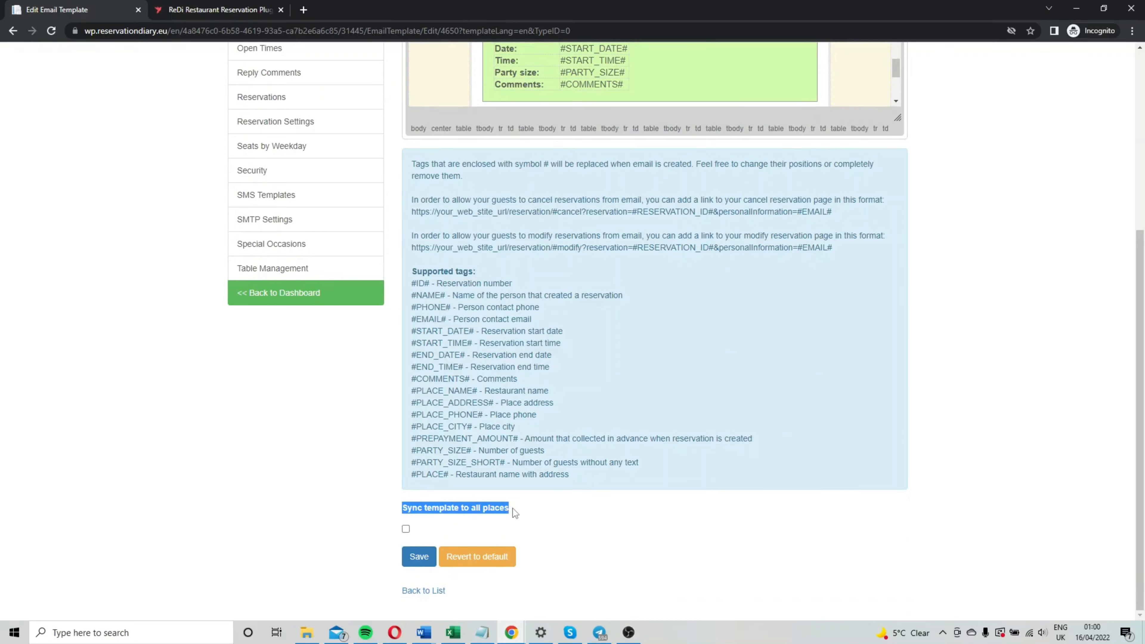
click(512, 509)
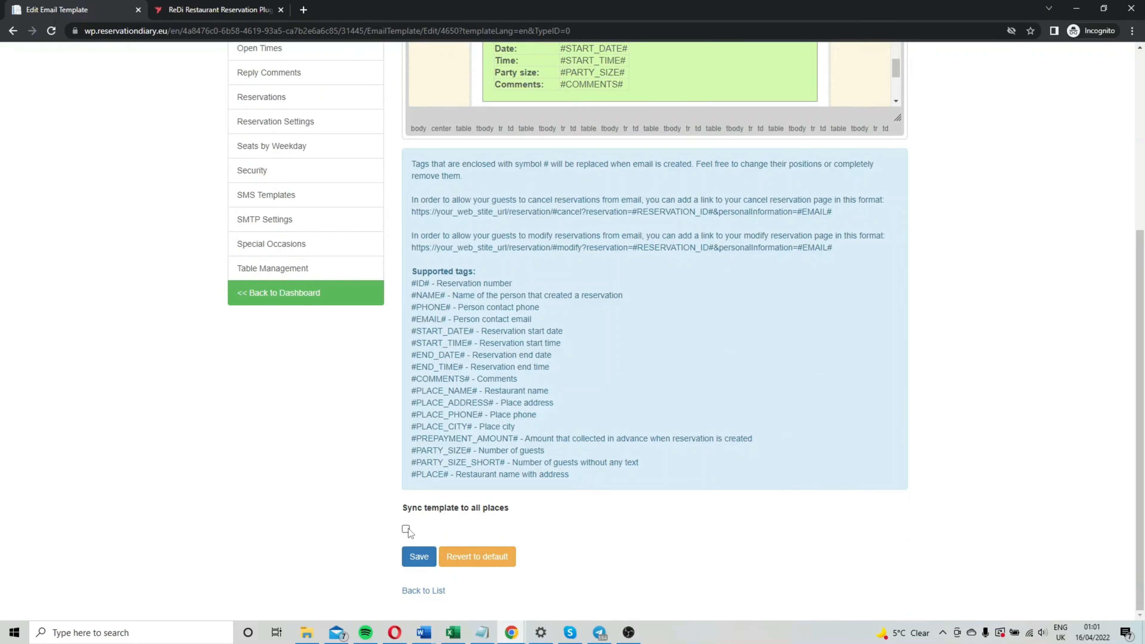
scroll(408, 531, up, 5)
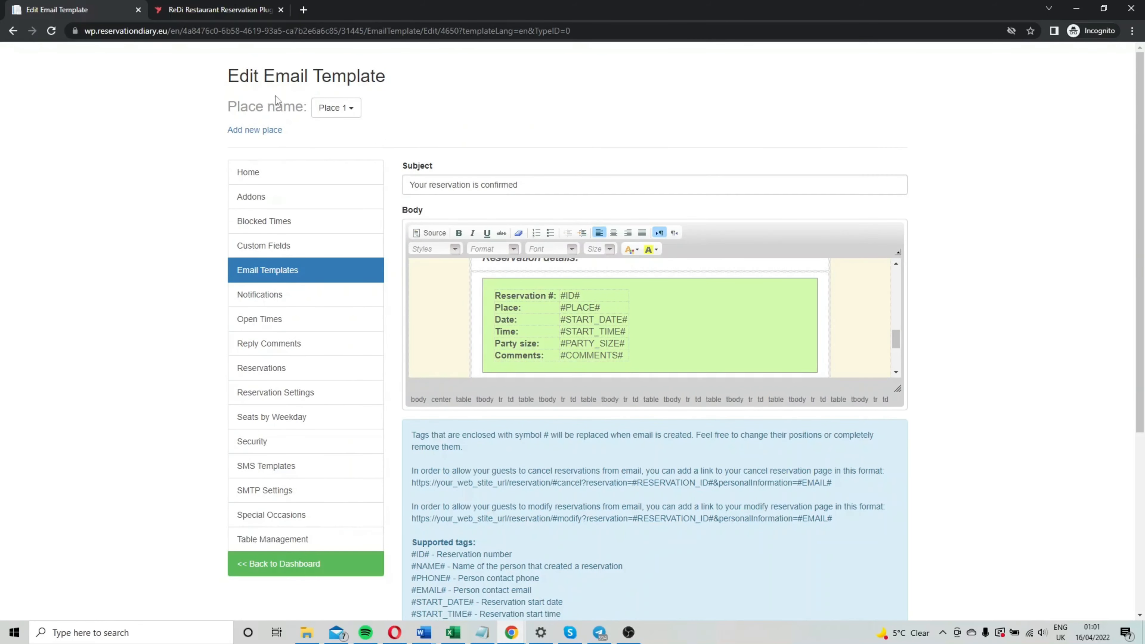
click(348, 112)
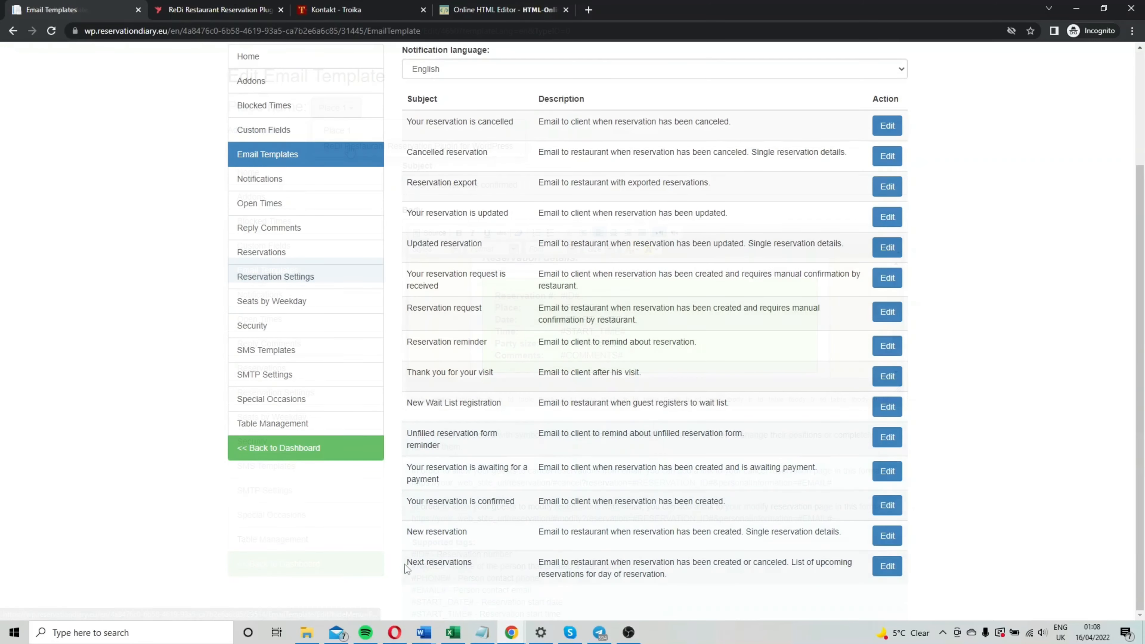
Open the "Next reservations" email template for editing, enlarge its body editor and examine the table of upcoming reservations
drag(407, 562, 473, 563)
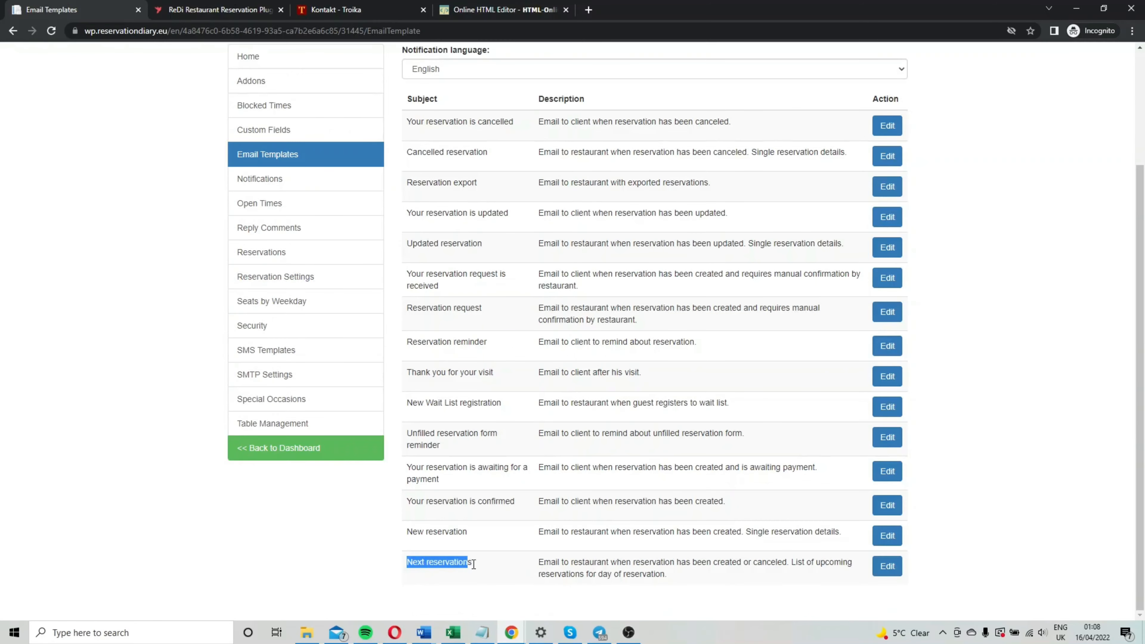
click(483, 564)
click(873, 567)
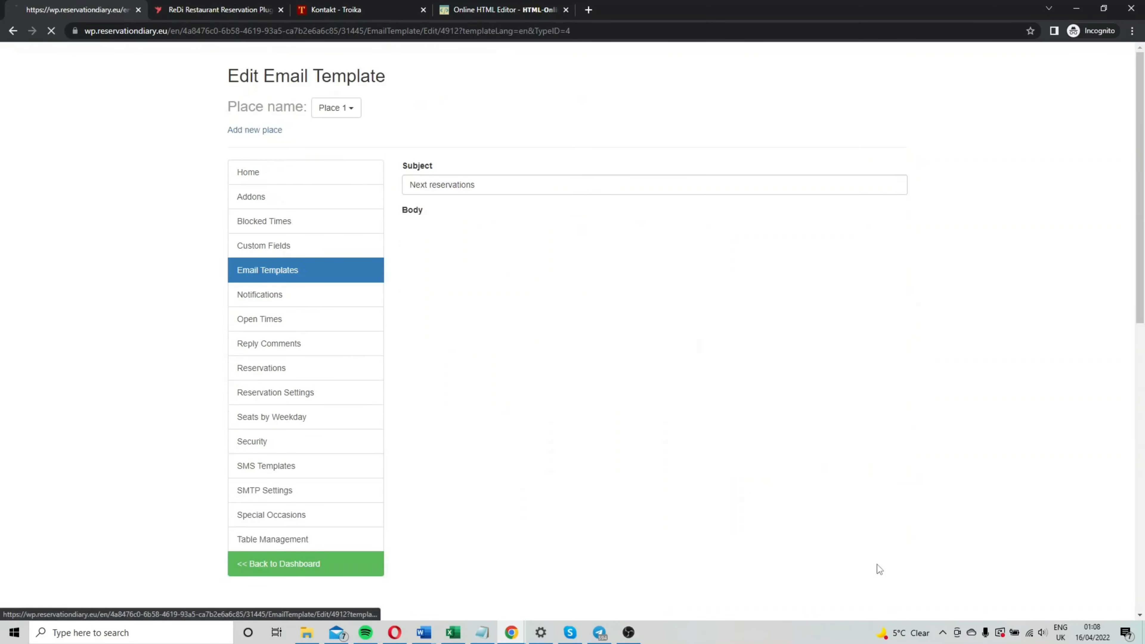
scroll(685, 332, down, 5)
scroll(654, 337, up, 2)
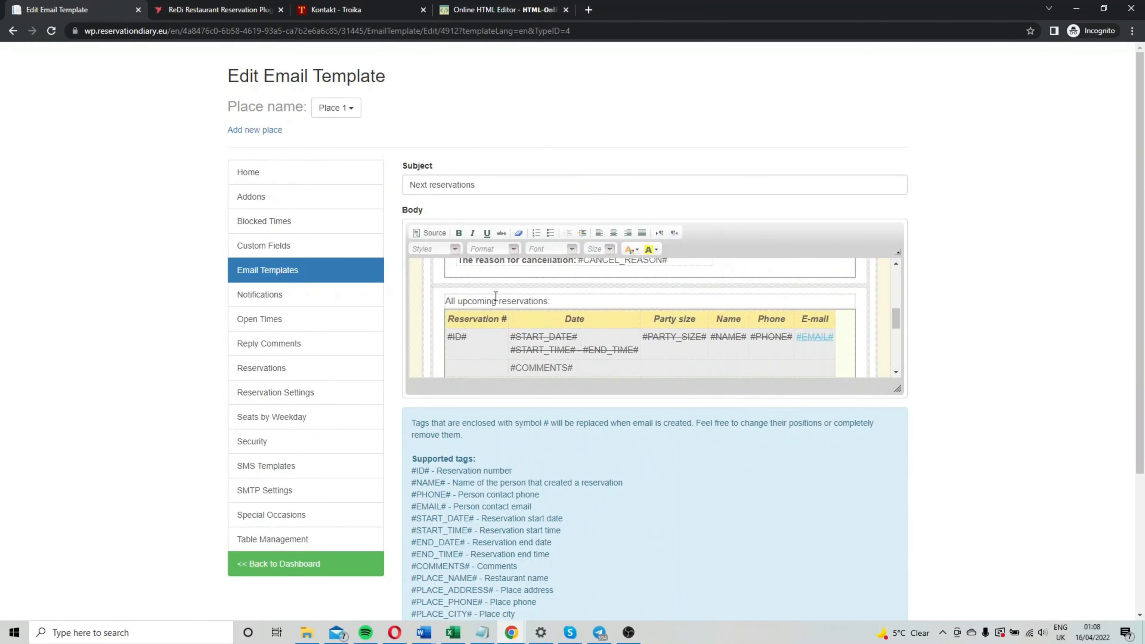
drag(898, 388, 945, 537)
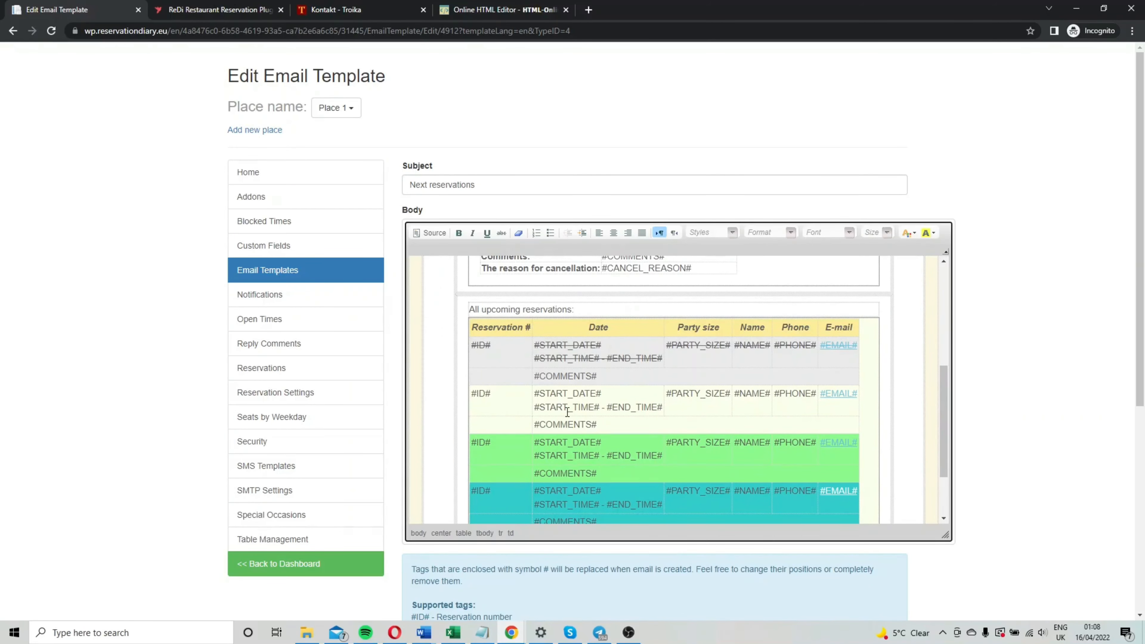
scroll(567, 412, down, 2)
scroll(567, 411, up, 4)
Display the HTML source of the "Next reservations" body and highlight the "BEGIN TEMPLATE ROW RESERVATION CANCELED" comment
click(430, 233)
scroll(627, 363, down, 10)
scroll(626, 363, down, 10)
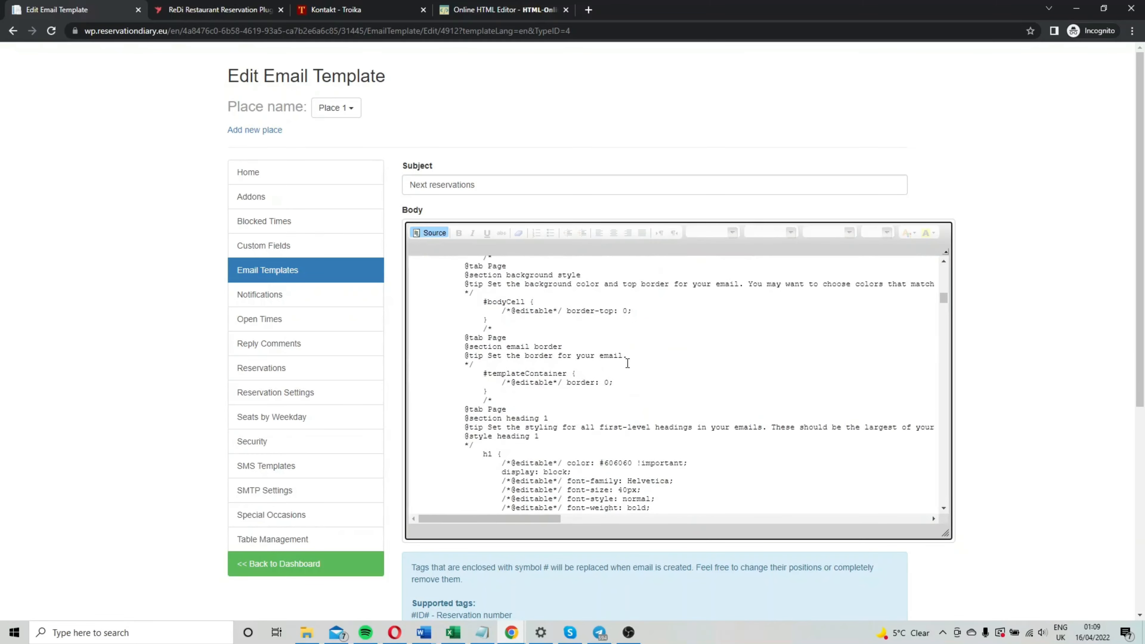
scroll(627, 363, down, 10)
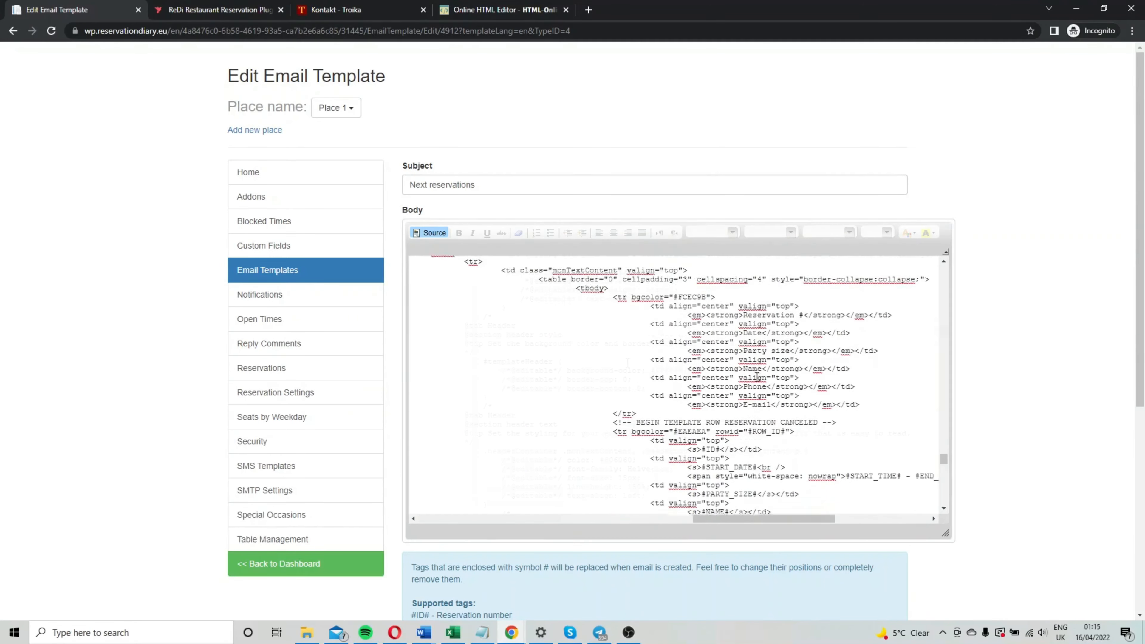
scroll(756, 377, down, 1)
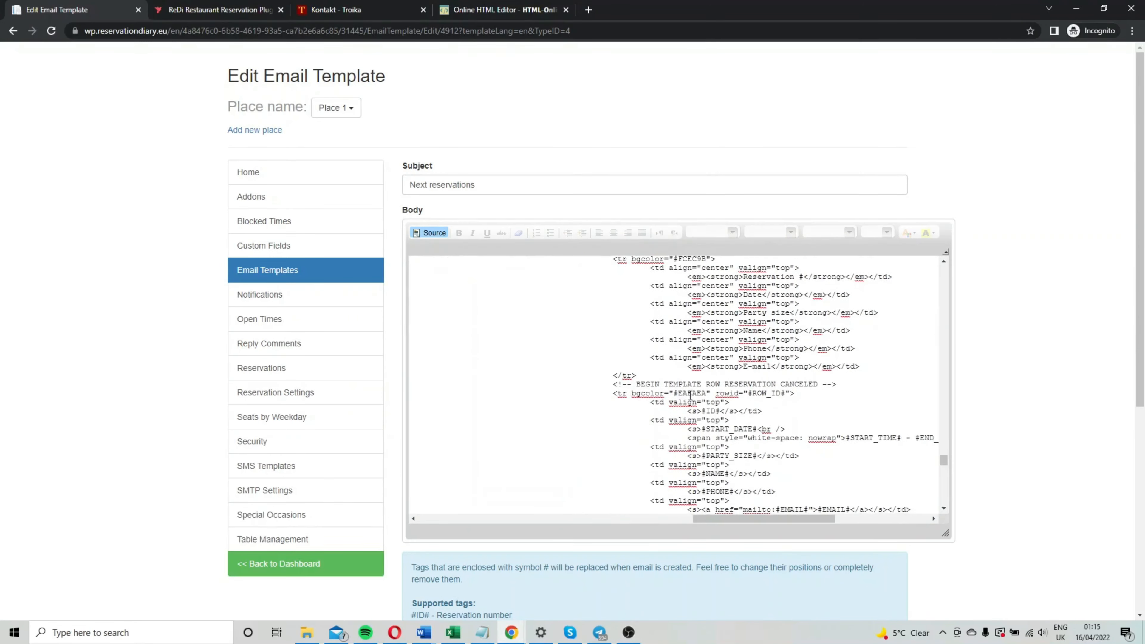
drag(636, 383, 819, 386)
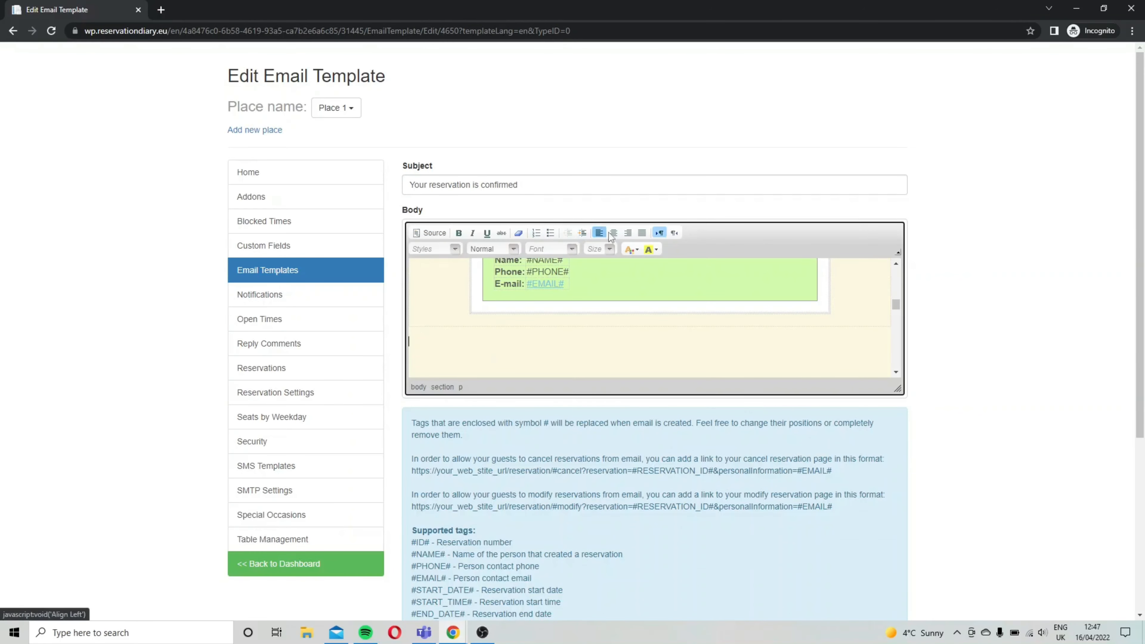
Add the centred line "If you want to cancel reservation, please click on the link below" beneath the contact details in the confirmation template
click(615, 232)
text(If you want to cancel)
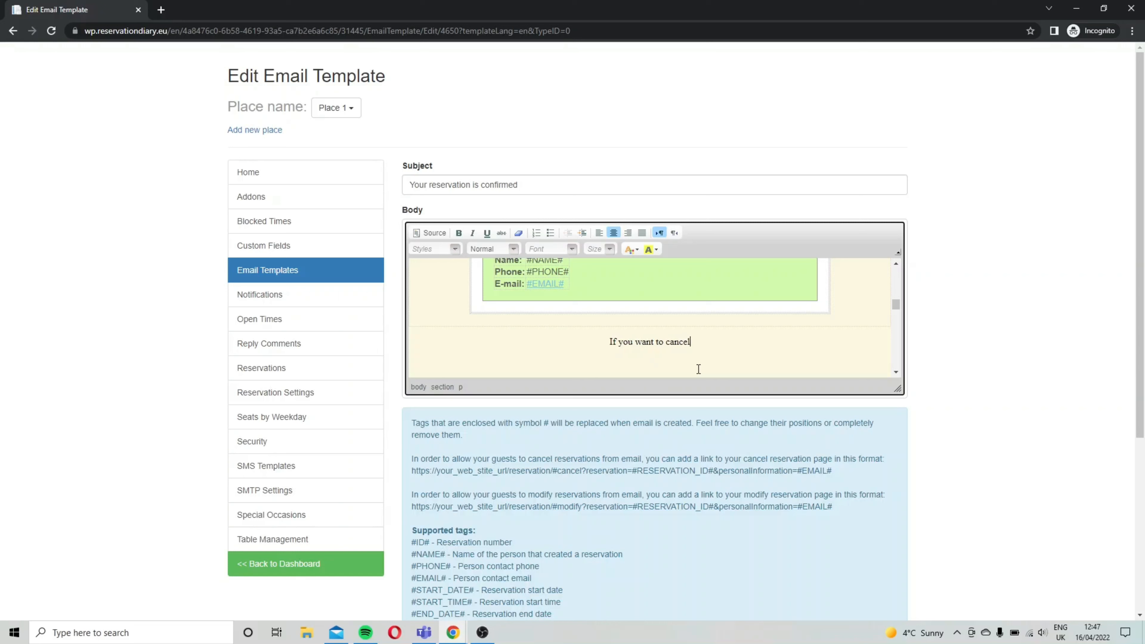
text( reservation, plea)
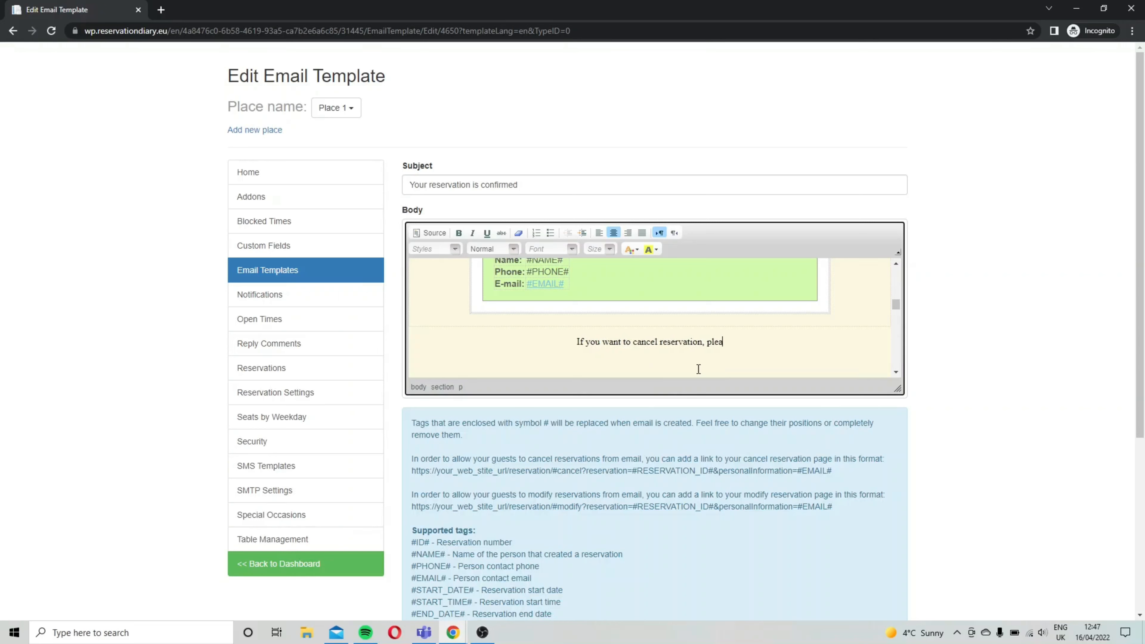
text(se click on the l)
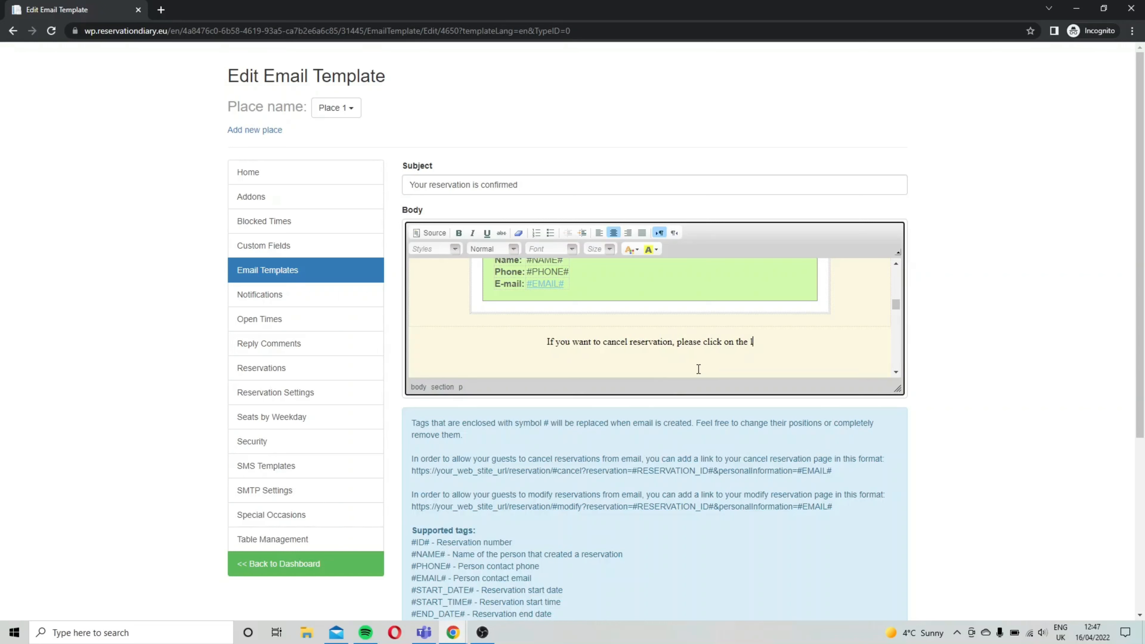
text(ink belo)
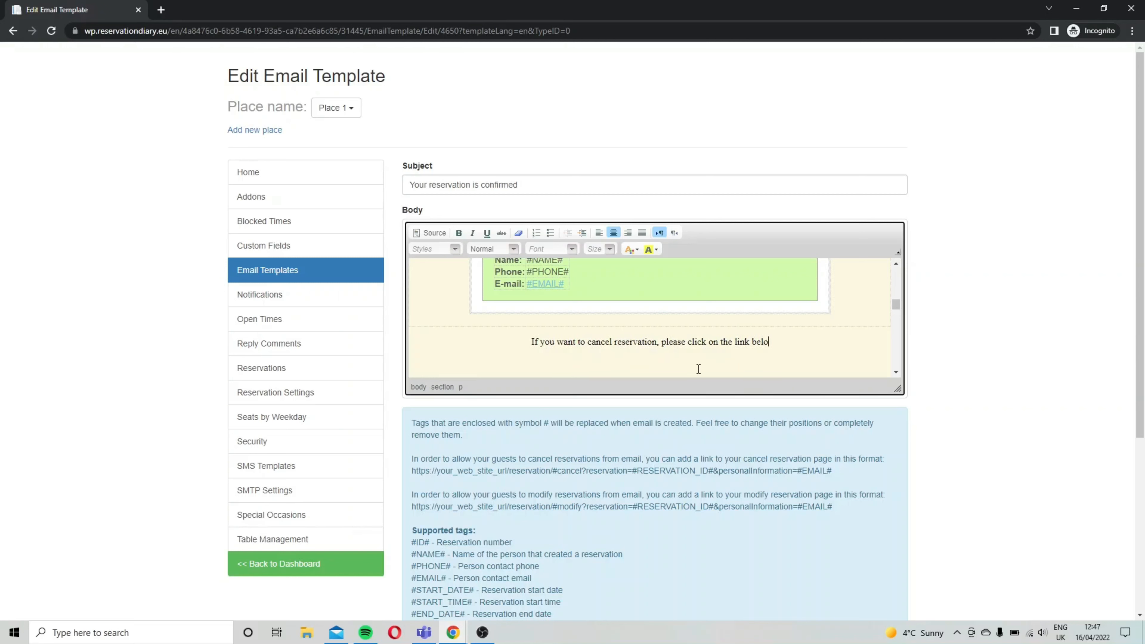
text(w)
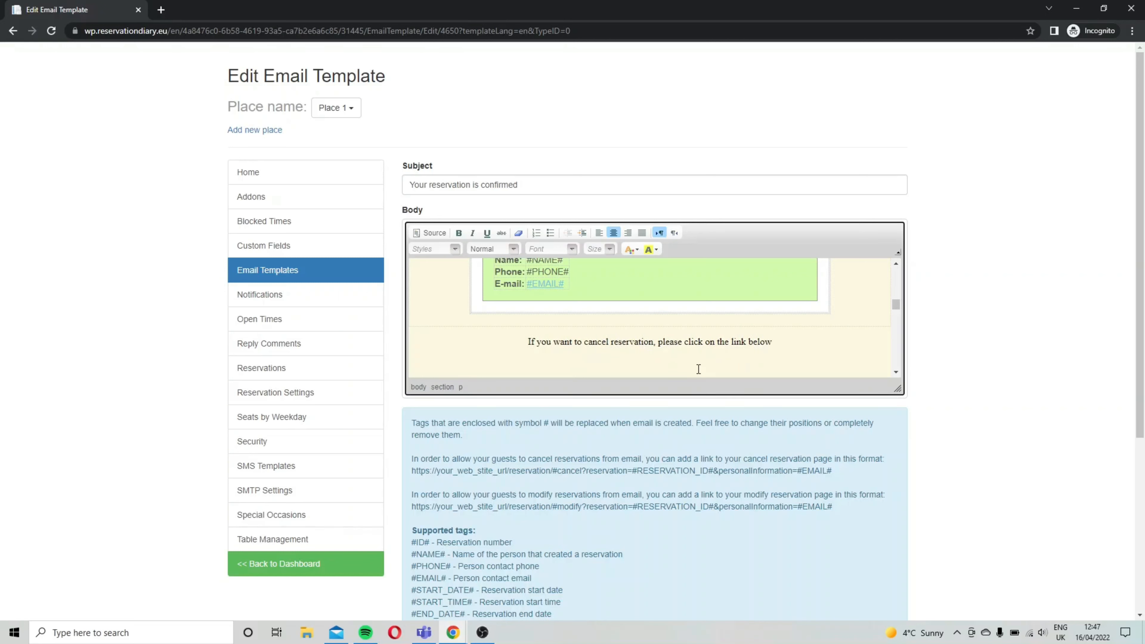
Copy the complete cancel reservation link format from the hints below the template body
drag(411, 471, 629, 477)
key(ctrl+c)
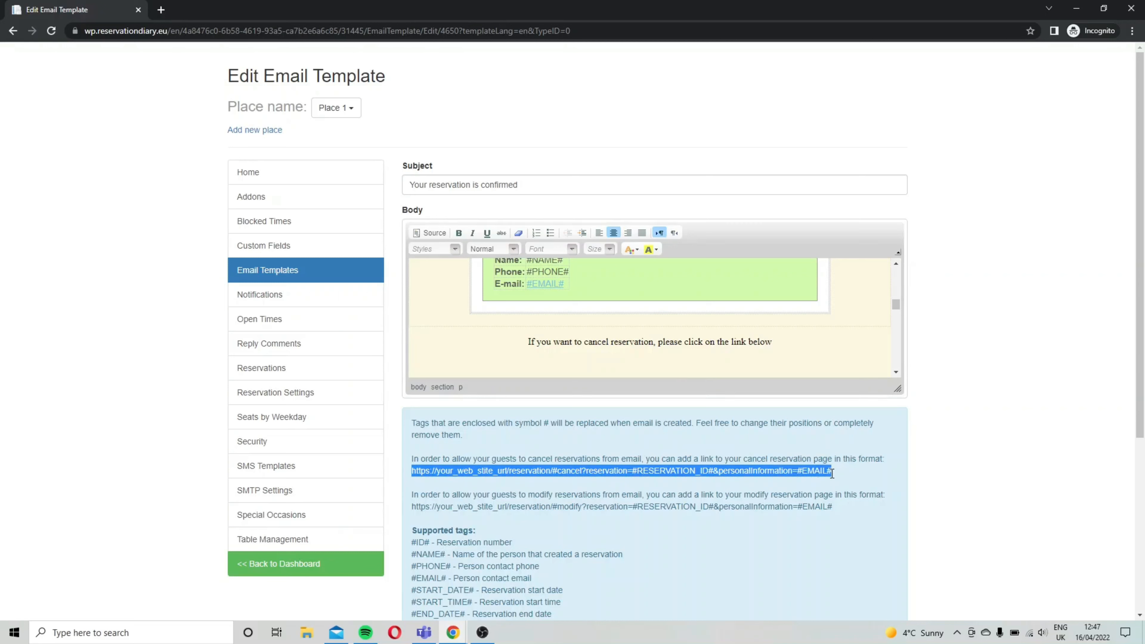
right_click(518, 471)
click(539, 480)
Display the body's HTML source, find "if you" and insert an empty line after the cancellation sentence's paragraph
click(434, 233)
key(ctrl+f)
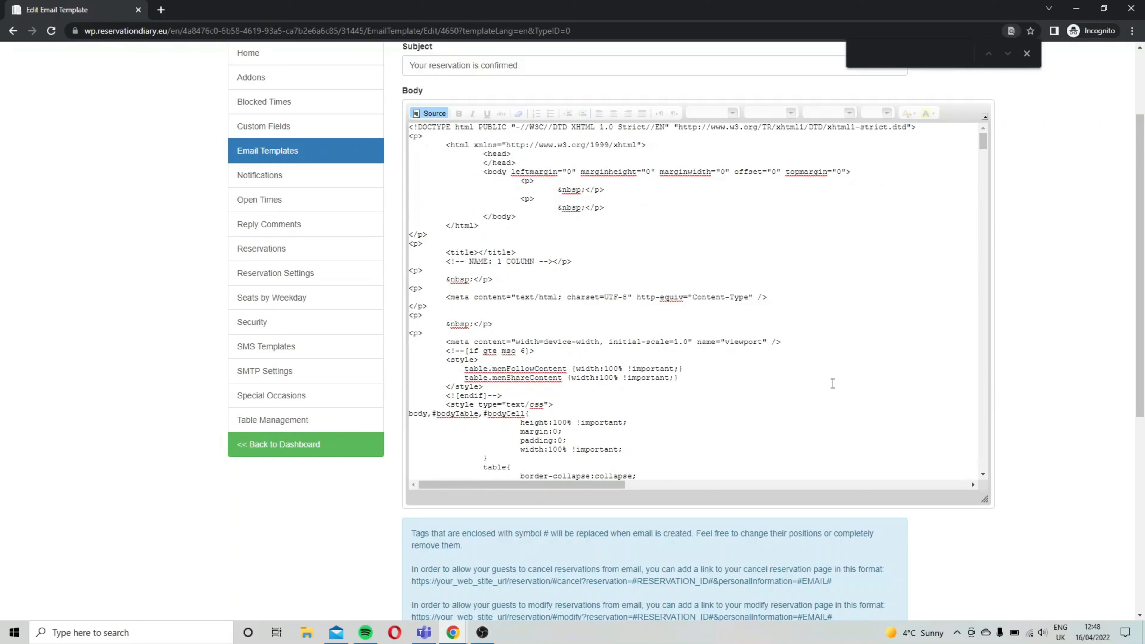
text(if yo)
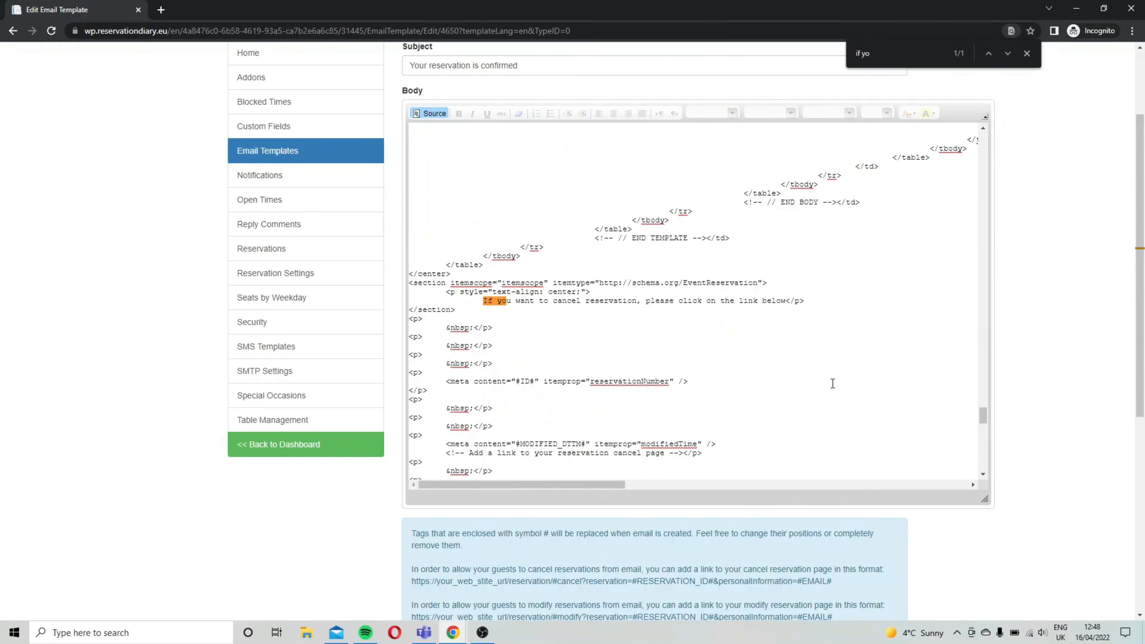
text(u)
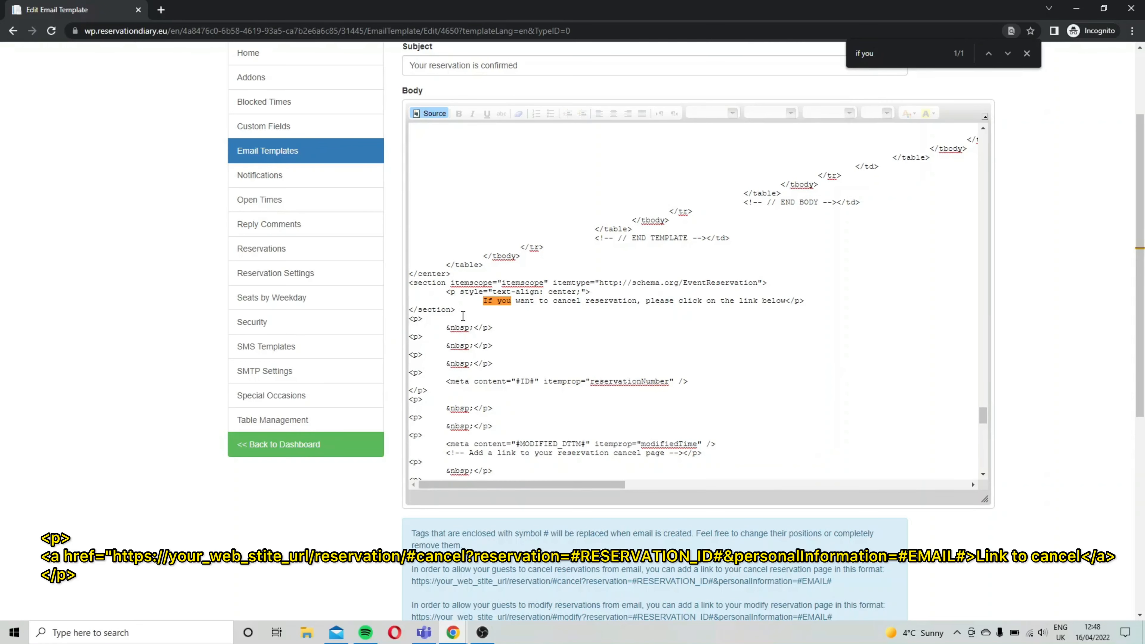
click(805, 300)
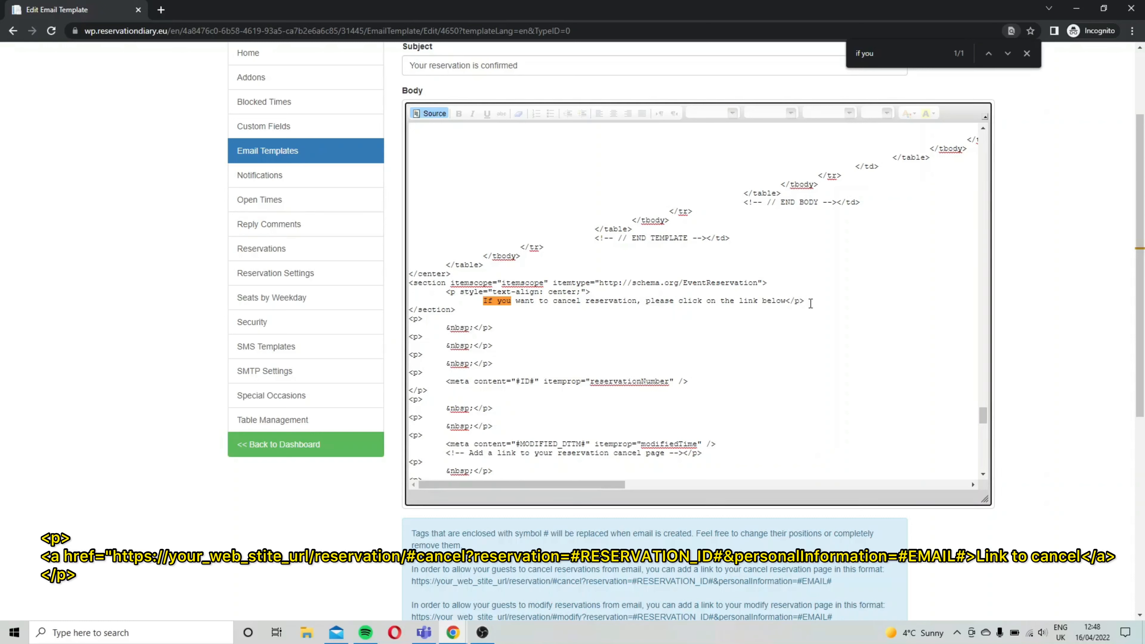
key(Return)
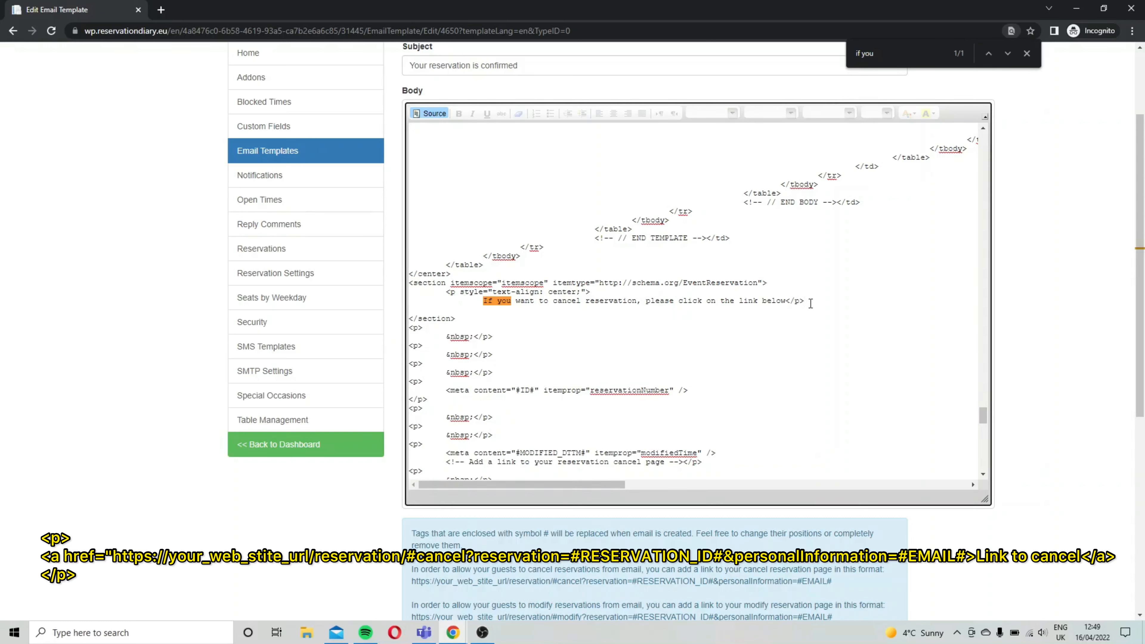
Start a new <p> paragraph there, and inside it begin an <a href=" link with the copied cancel URL
text(<p>)
key(Return)
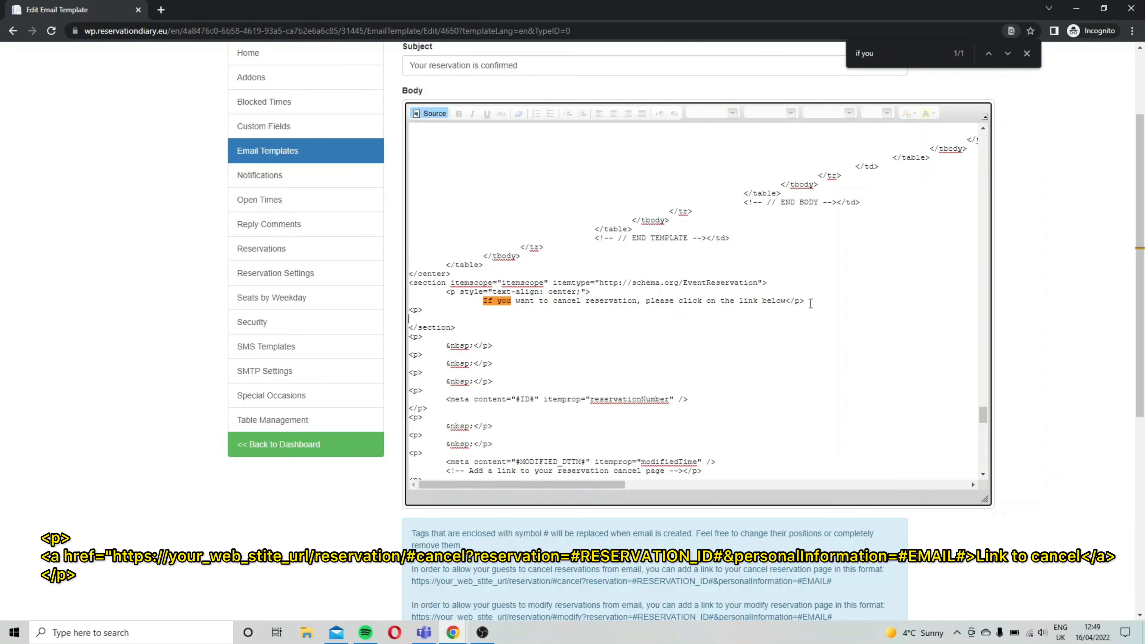
text(<a href=)
right_click(452, 320)
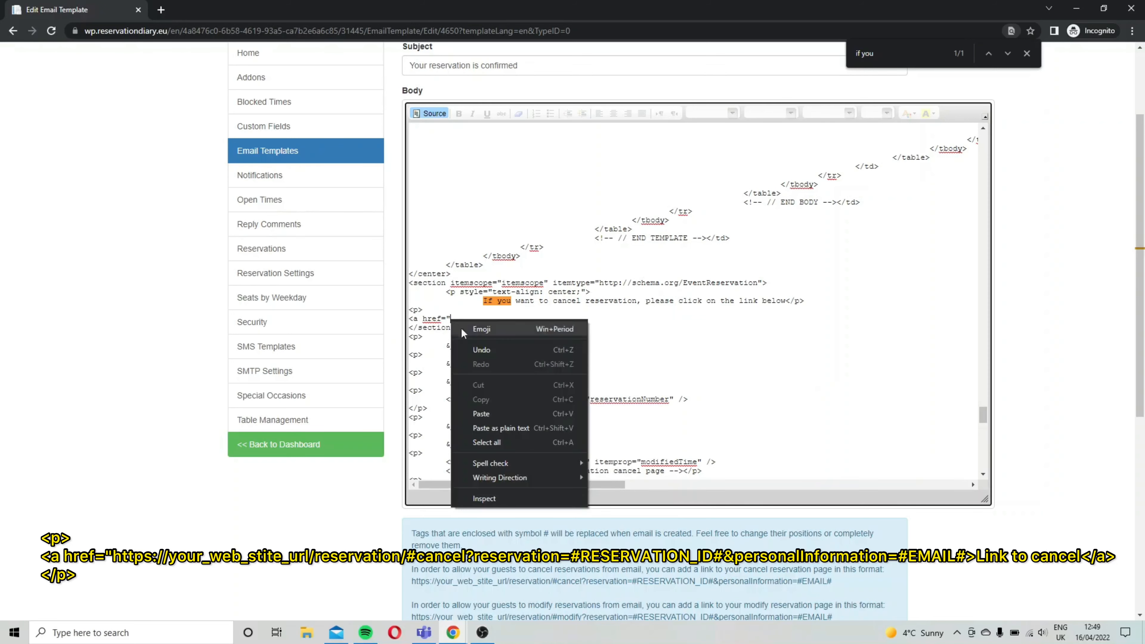
click(497, 411)
Replace the placeholder site in the cancel URL with plugin.reservationdiary.eu and change the page path to reservation1
drag(488, 320, 572, 321)
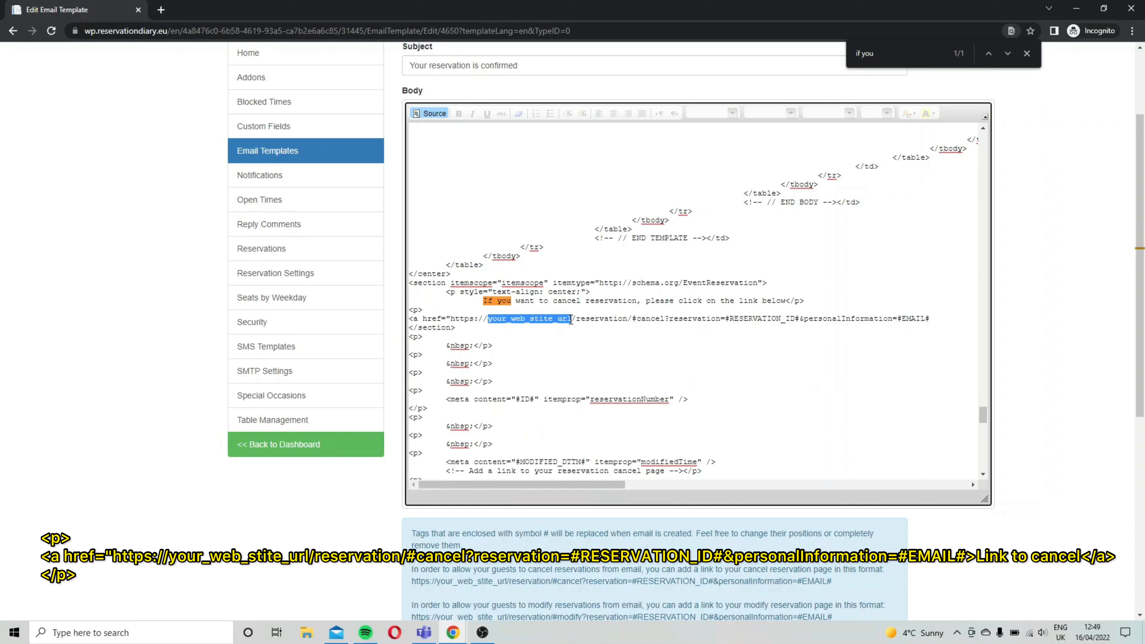
key(BackSpace)
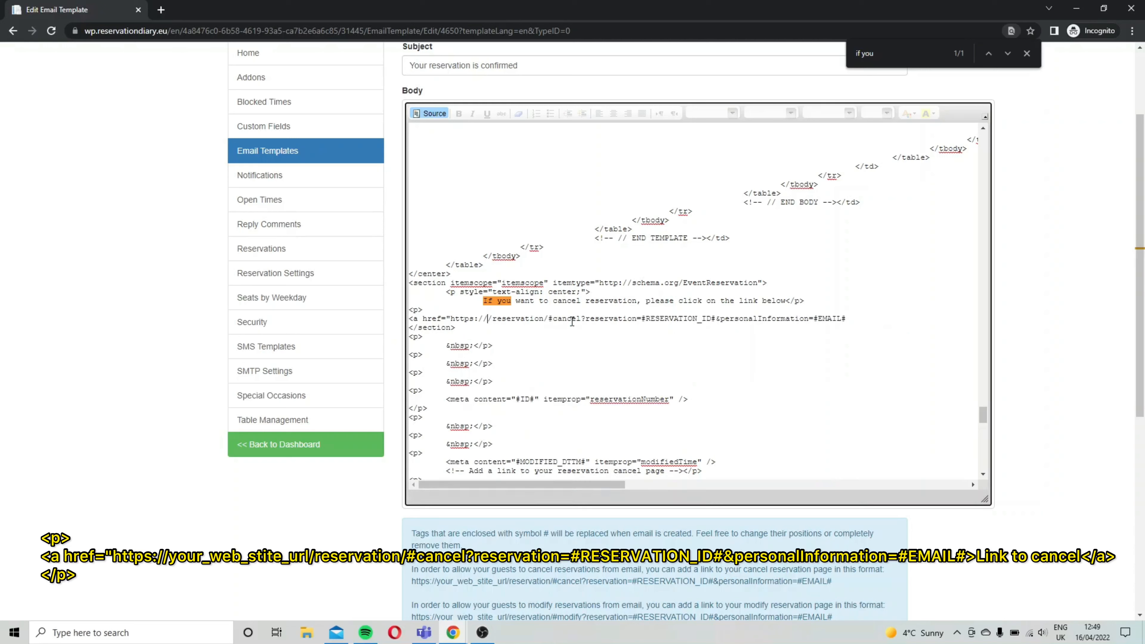
text(plugin.reserv)
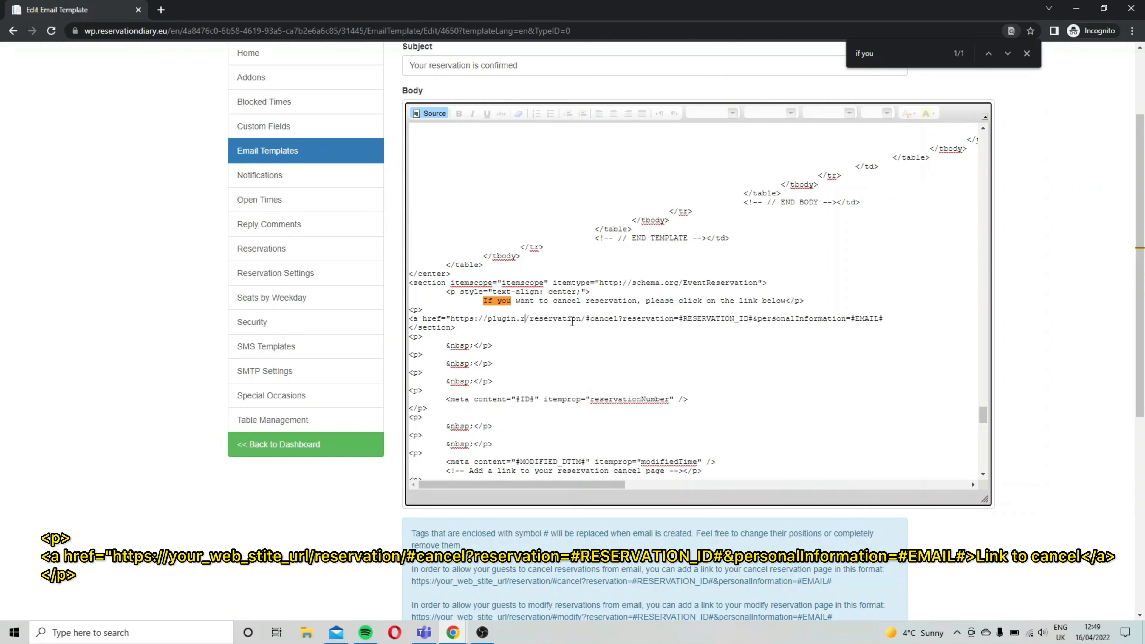
text(ationdiary)
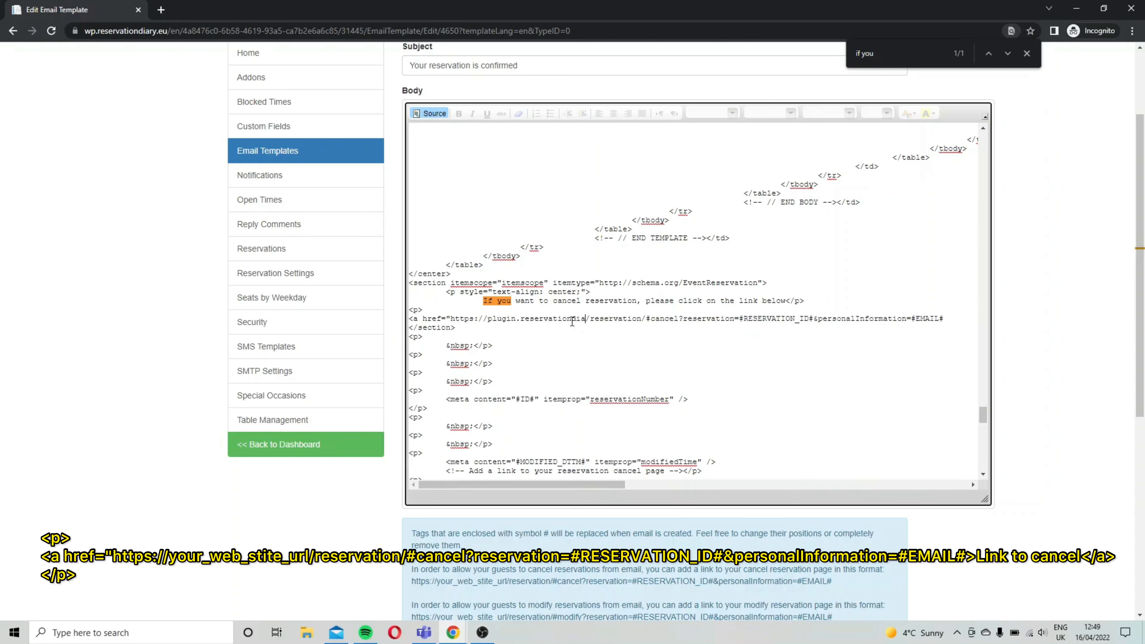
text(.eu)
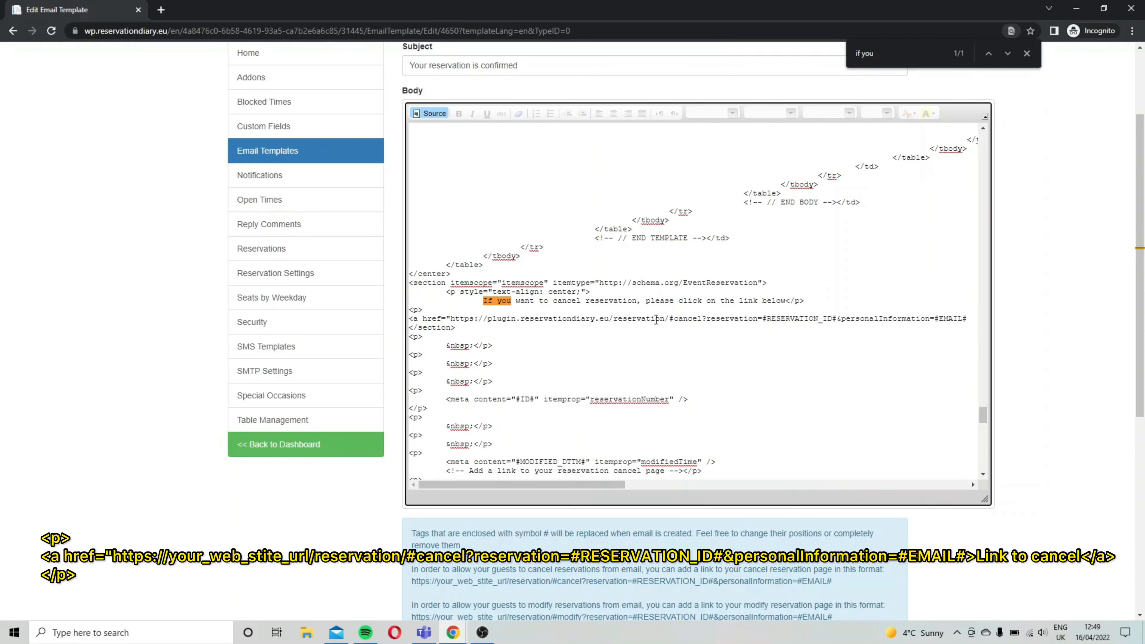
text(1)
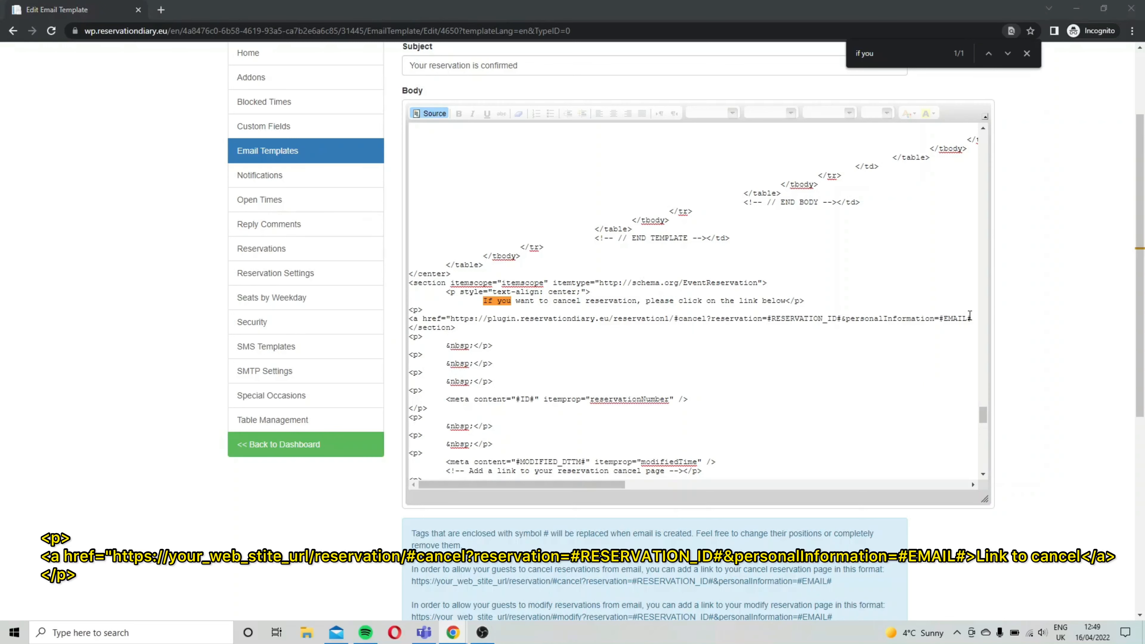
Complete the anchor with the text "Link to cancel" and a closing </a> tag, and end the paragraph with </p> on a new line
text(>)
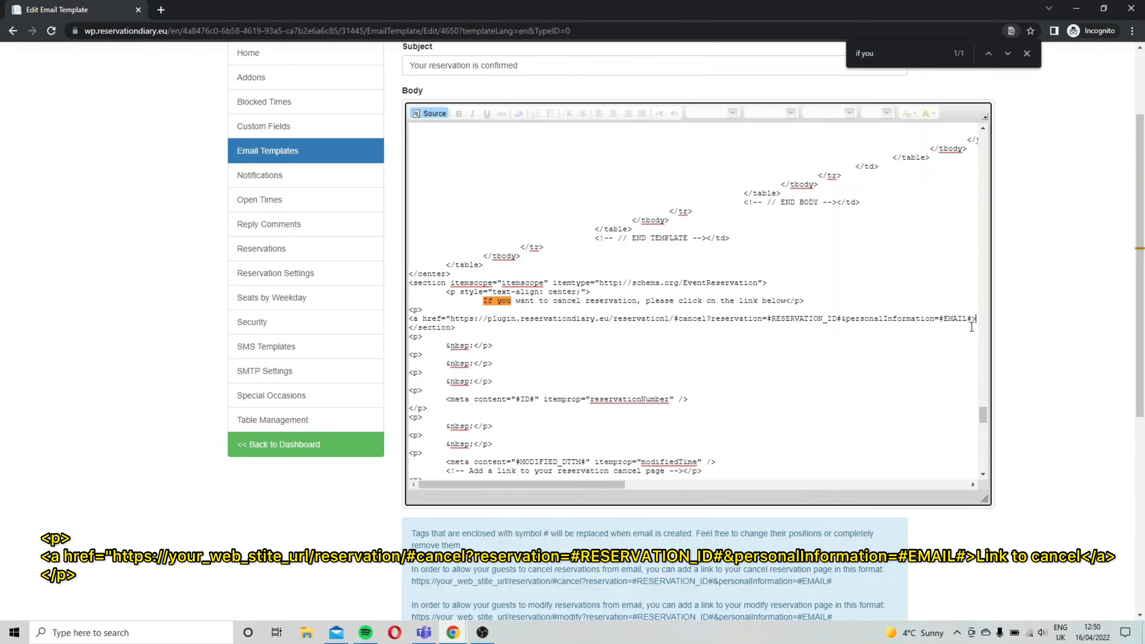
text(L)
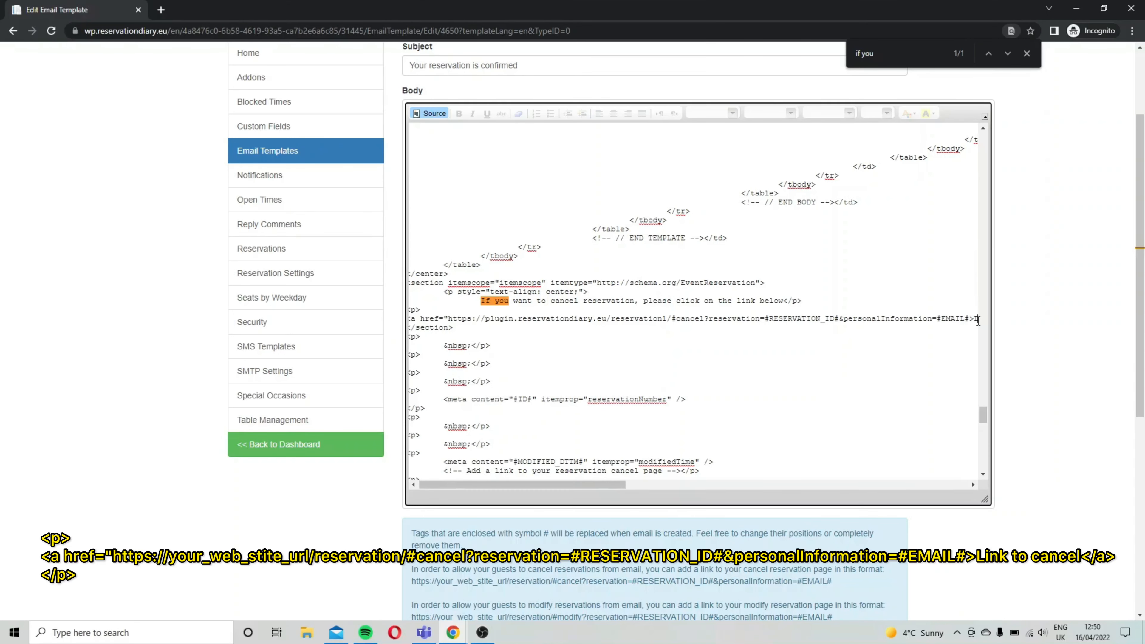
text(ink to cancel)
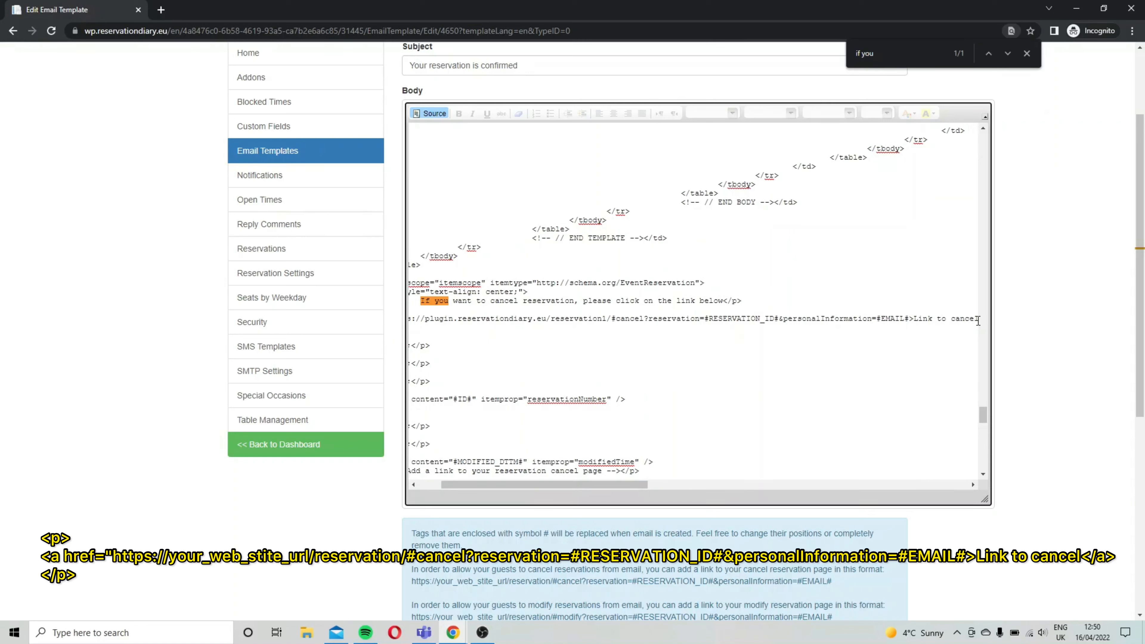
text(<)
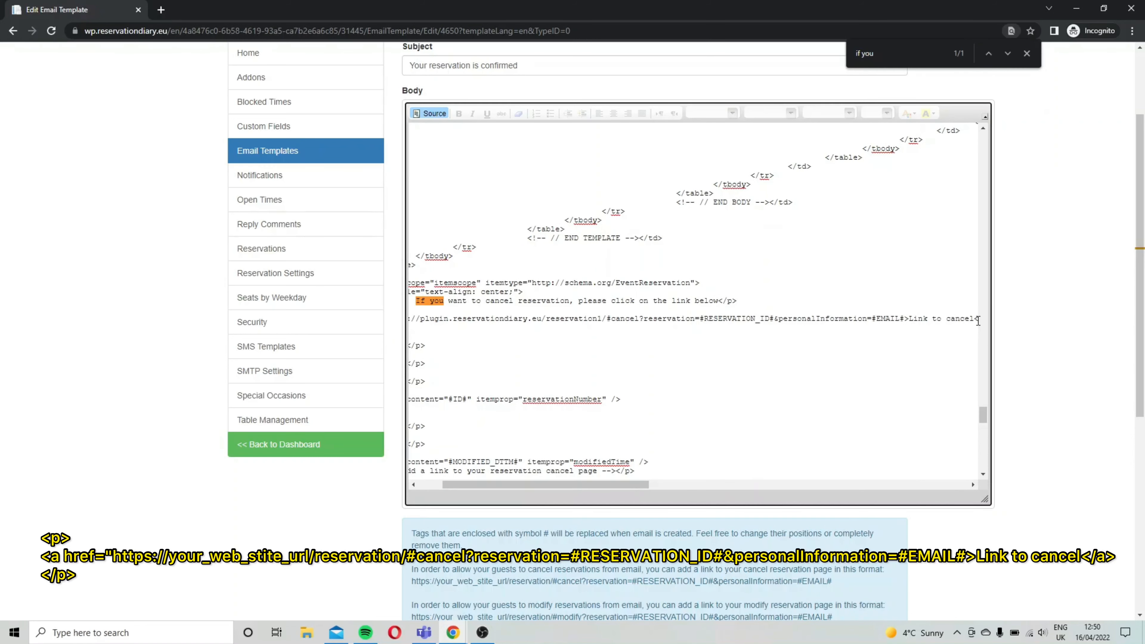
text(/a)
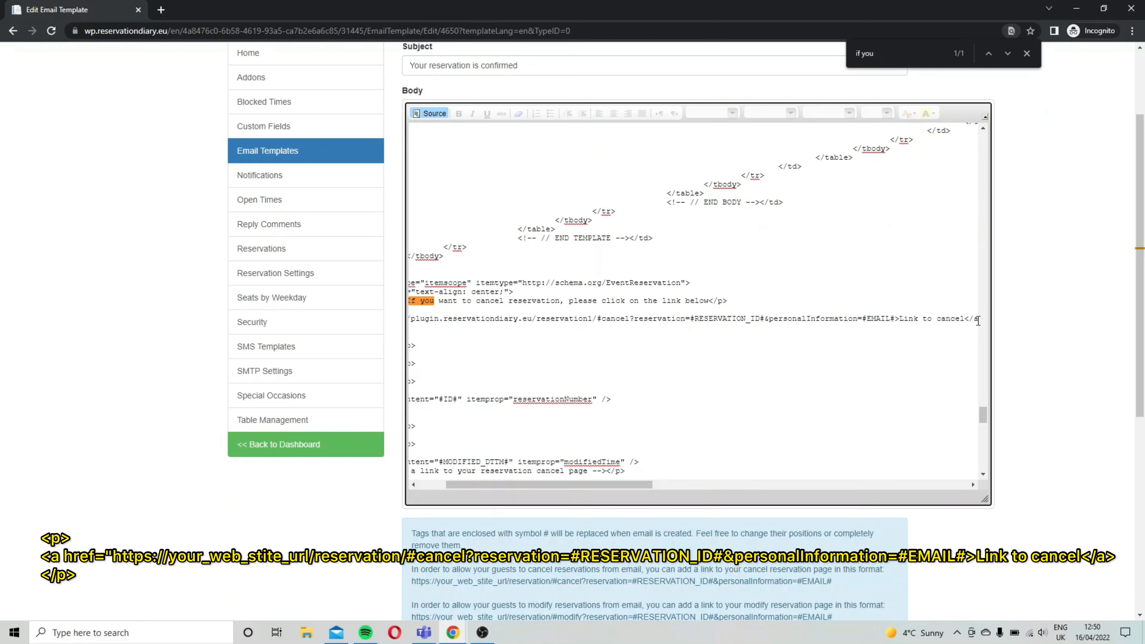
text(>)
key(Return)
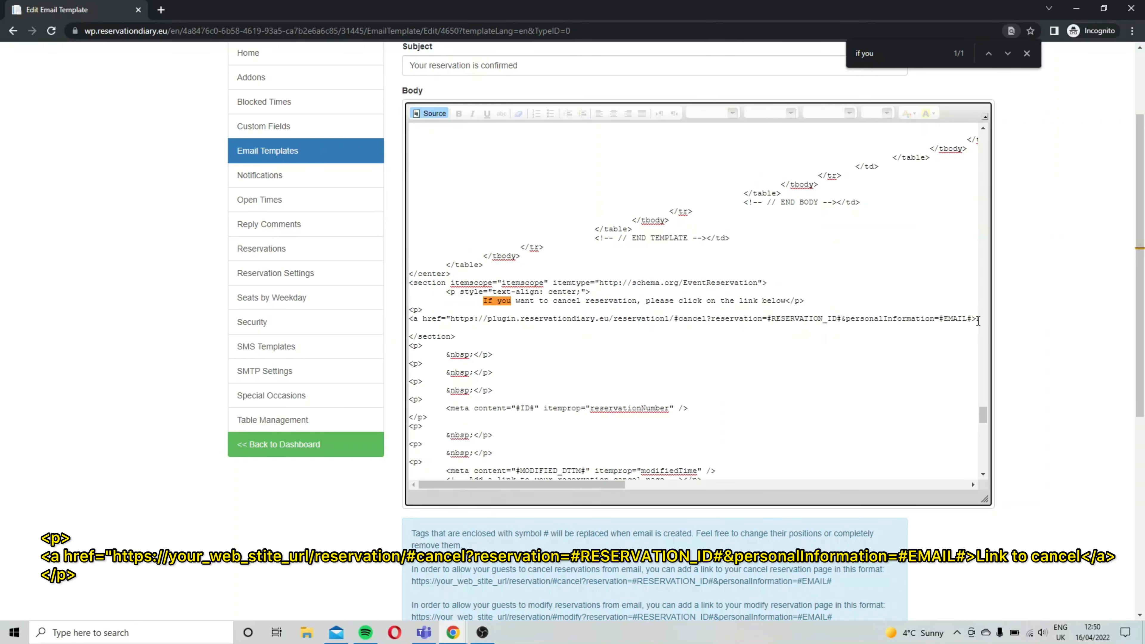
text(</p>)
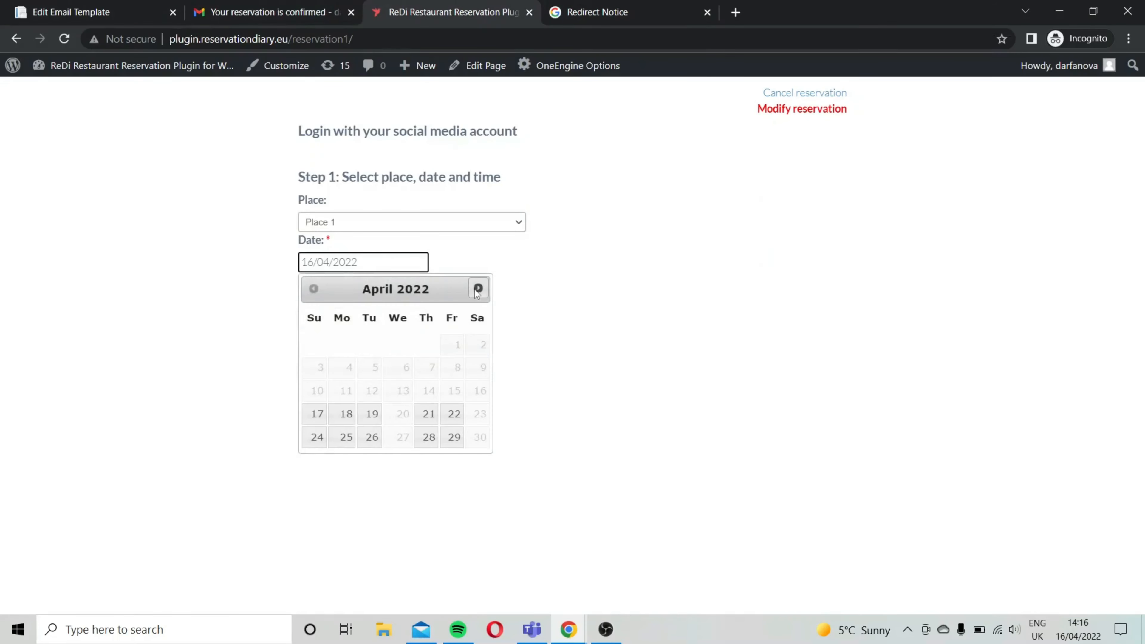
Set the test reservation to 13/05/2022 for 2 guests in the 18:00 - 18:15 dinner slot
click(475, 289)
click(376, 392)
click(363, 317)
click(347, 348)
click(380, 261)
click(452, 366)
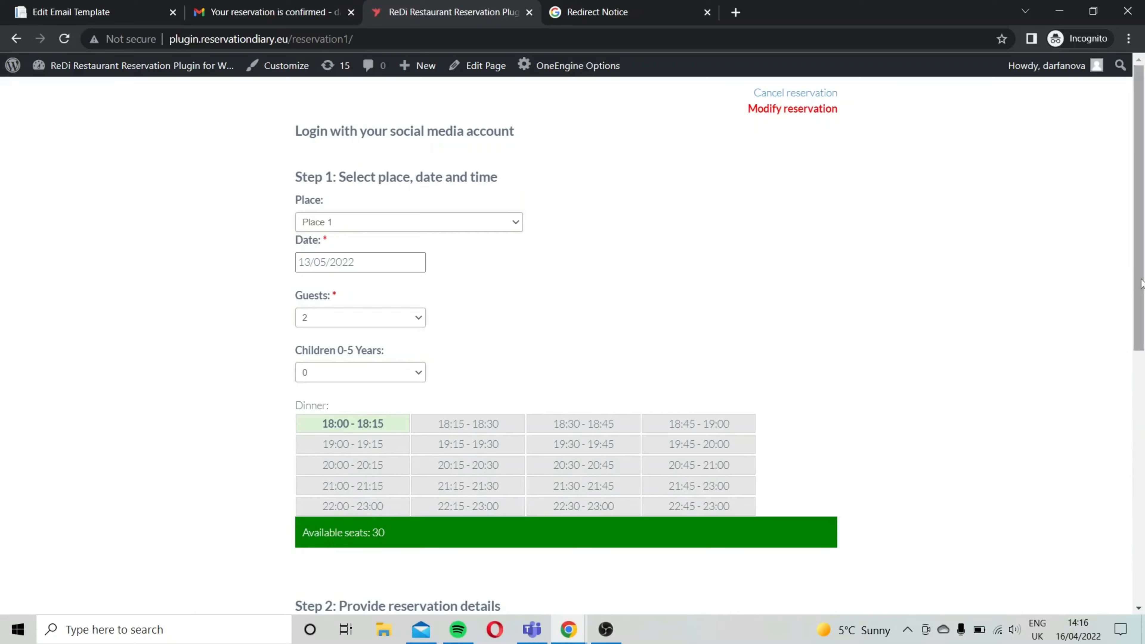
Fill in the guest's name, email and phone number in the reservation details
scroll(677, 418, down, 5)
click(315, 423)
click(353, 471)
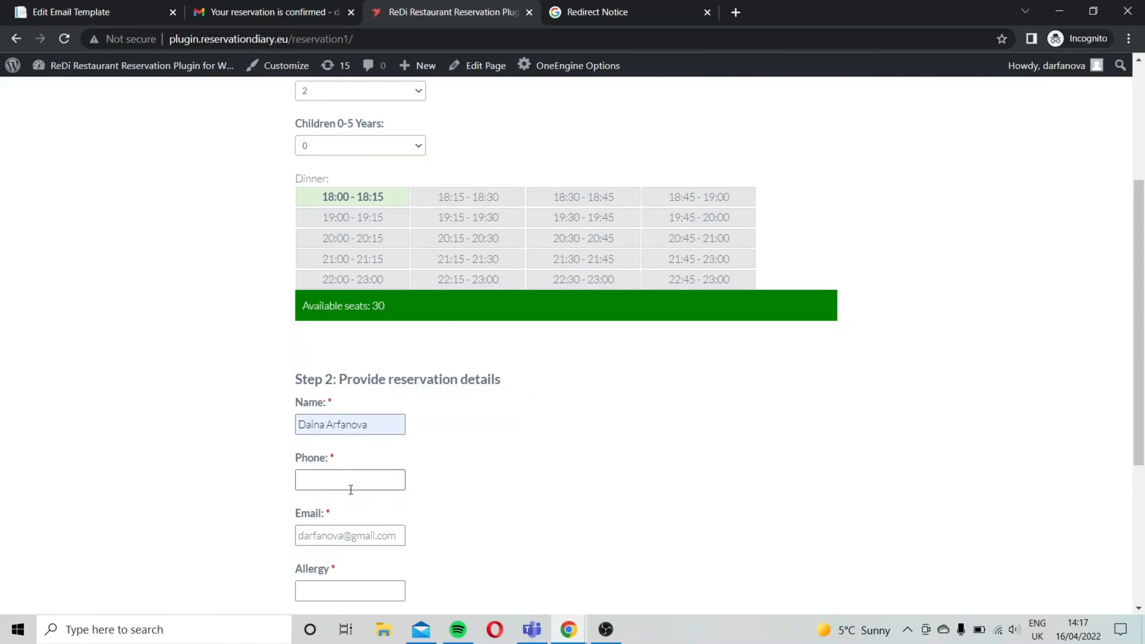
click(350, 479)
text(09876567)
Enter "-" as the allergy and "test" as the comment, and submit the reservation
click(365, 588)
scroll(522, 496, down, 5)
click(522, 531)
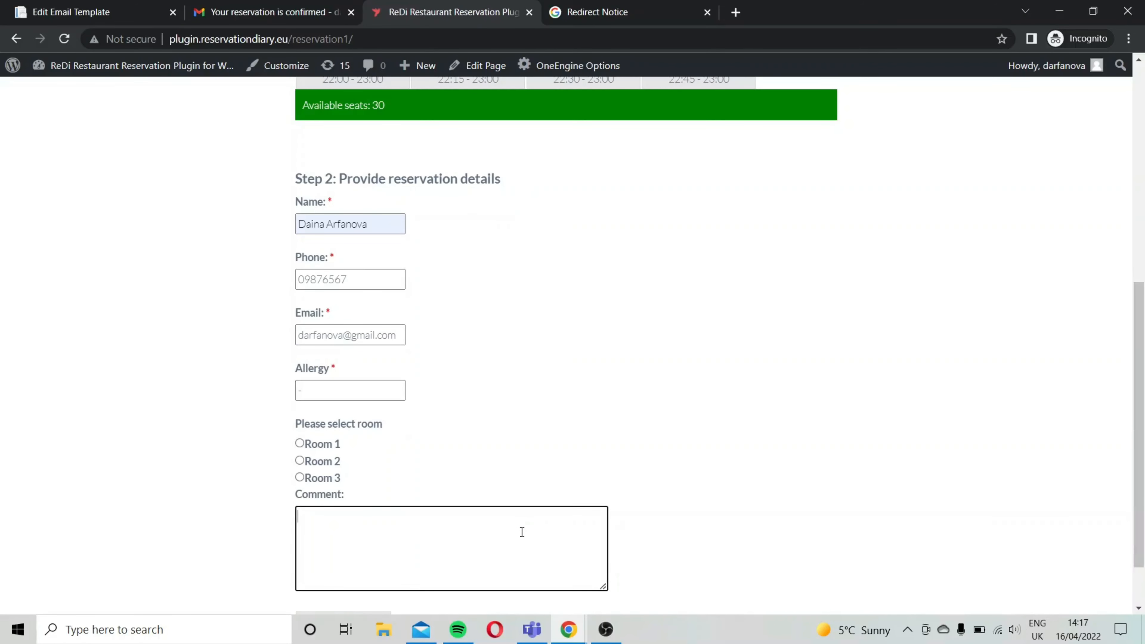
text(test)
scroll(946, 419, down, 2)
click(344, 551)
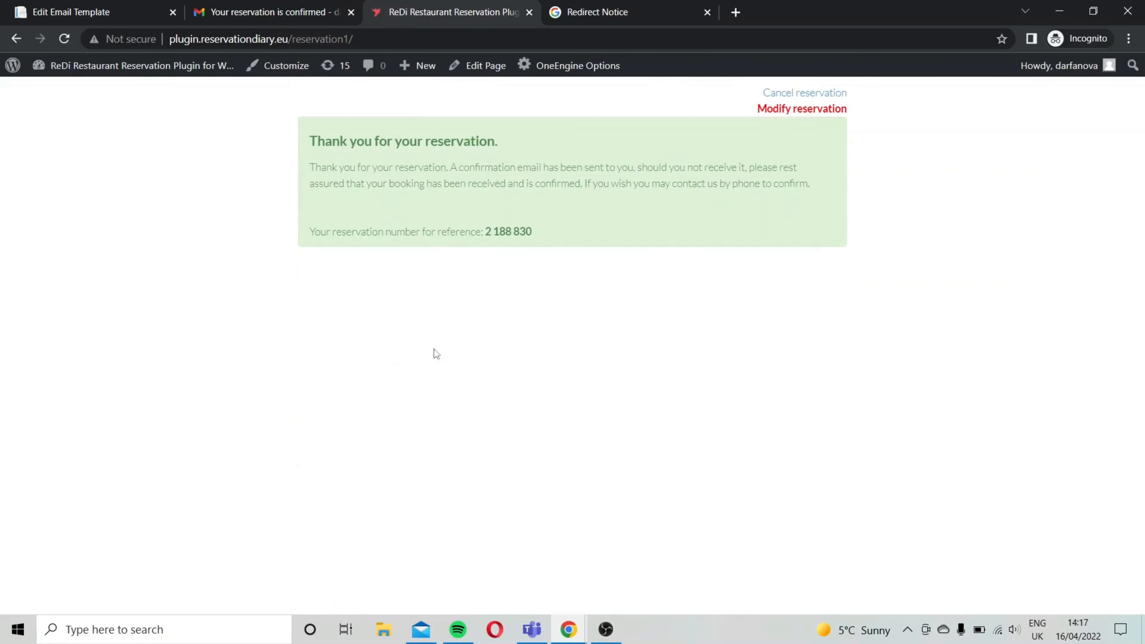
Highlight the reservation number, and switch to Gmail to check the cancel link in the confirmation email
drag(546, 244, 486, 246)
click(272, 11)
scroll(1108, 258, down, 3)
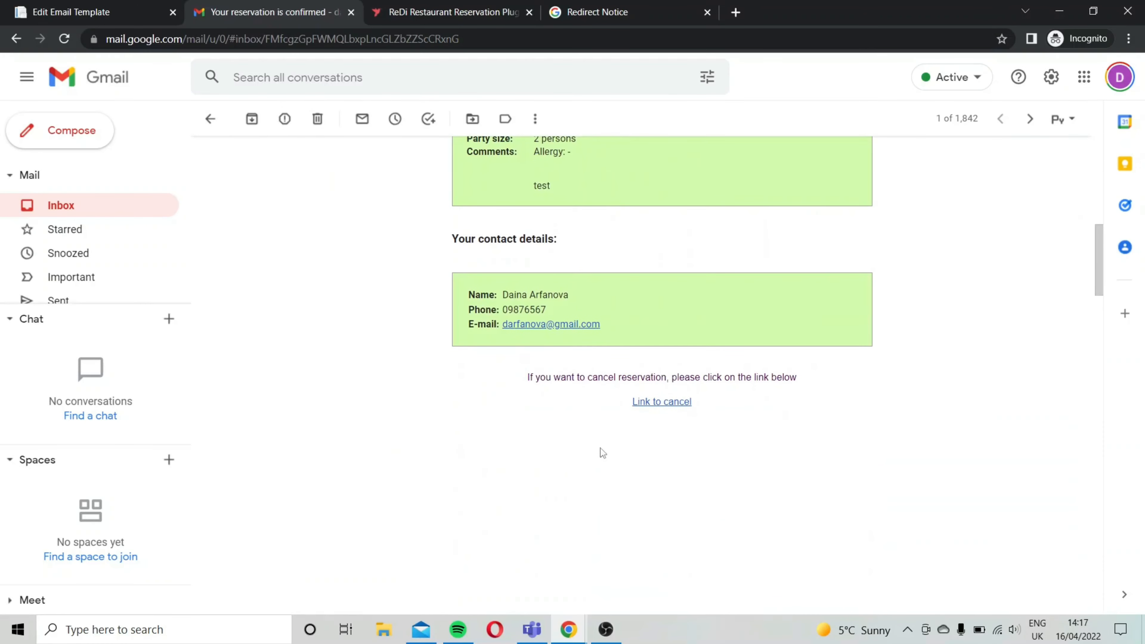